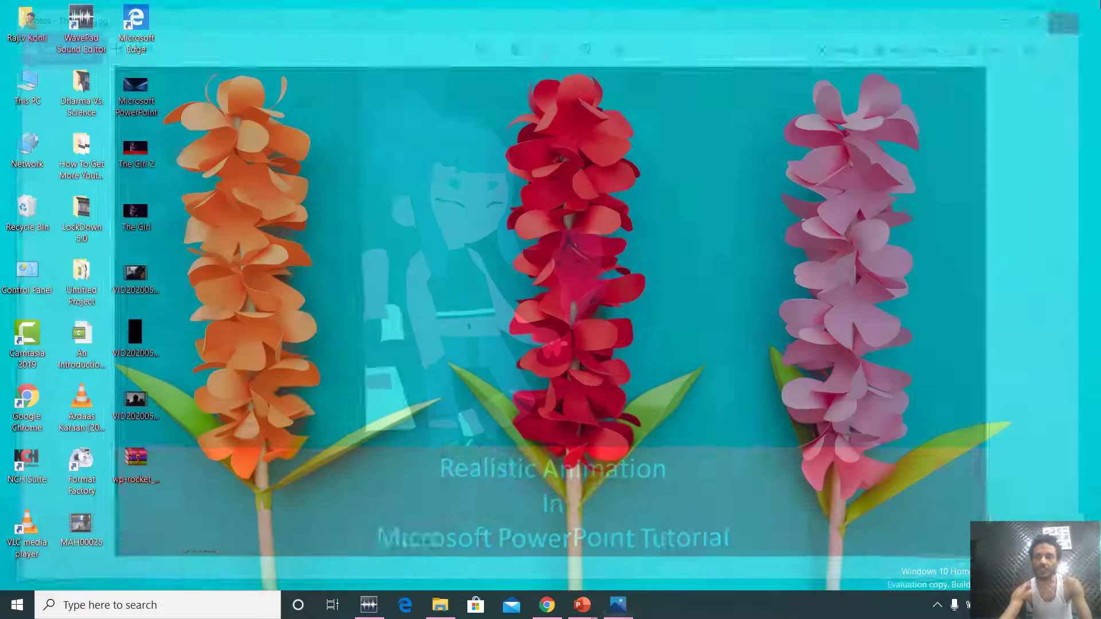
Switch to The Girl presentation in PowerPoint and delete the red title banner from its slide
{"action": "mouse_move", "coordinate": [578, 606]}
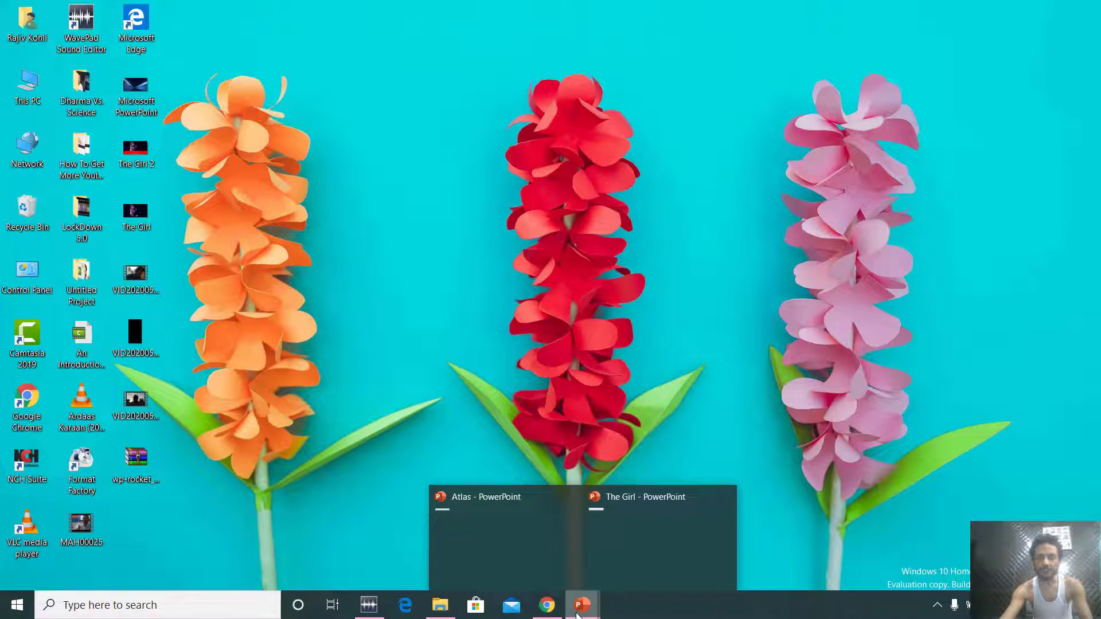
{"action": "left_click", "coordinate": [503, 536]}
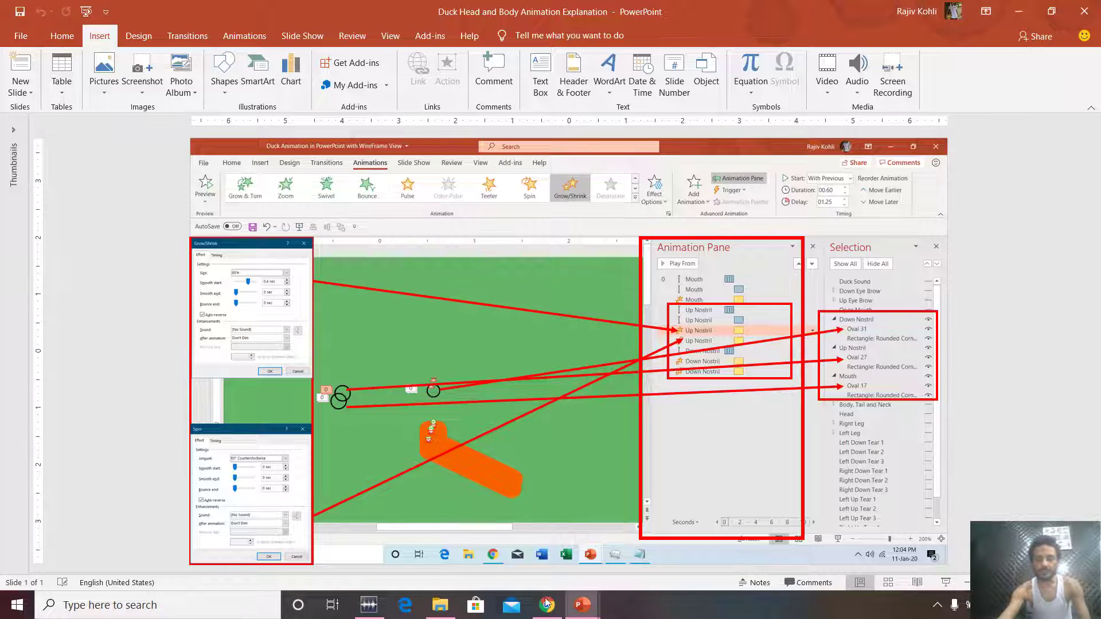
{"action": "mouse_move", "coordinate": [582, 605]}
{"action": "left_click", "coordinate": [567, 539]}
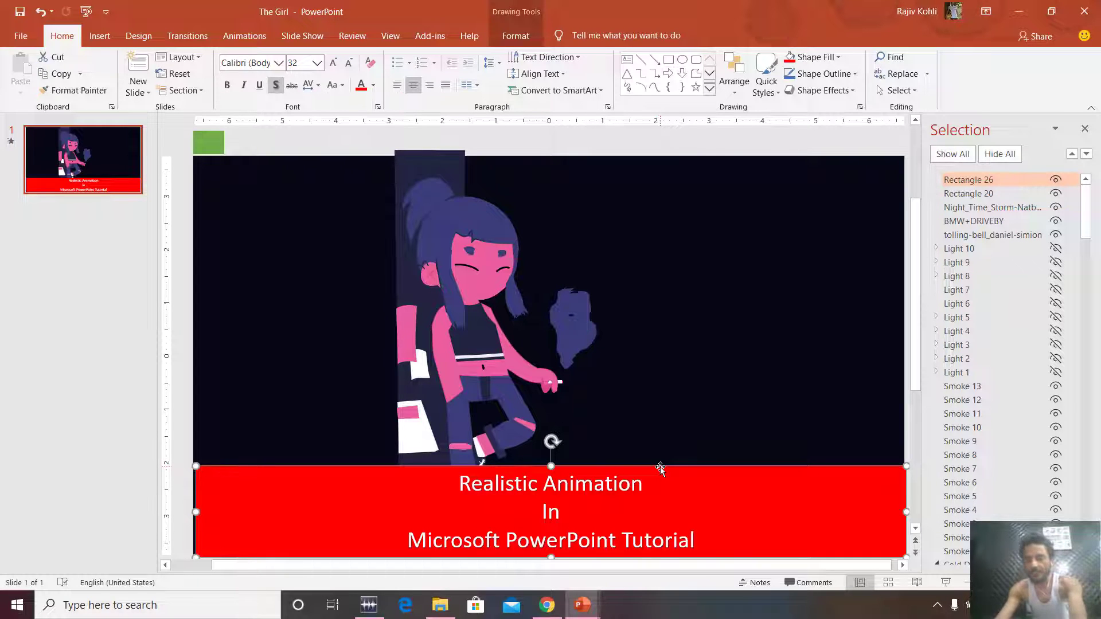
{"action": "key", "text": "Delete"}
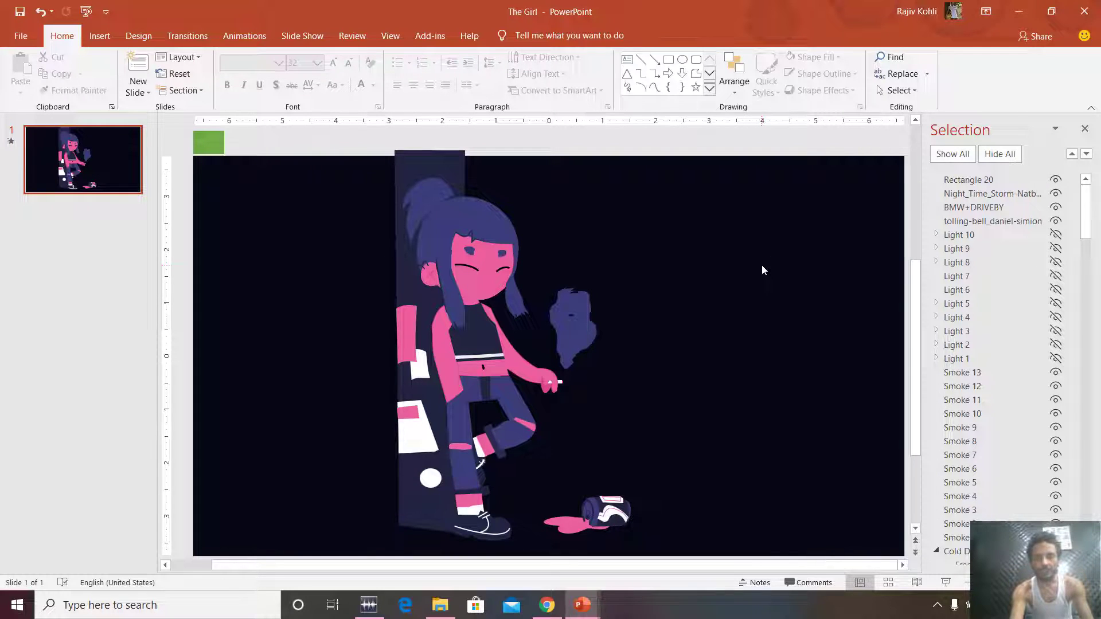
Create a new presentation, paste the copied screenshot of the slide editor onto its slide and dismiss the design suggestions
{"action": "key", "text": "ctrl+n"}
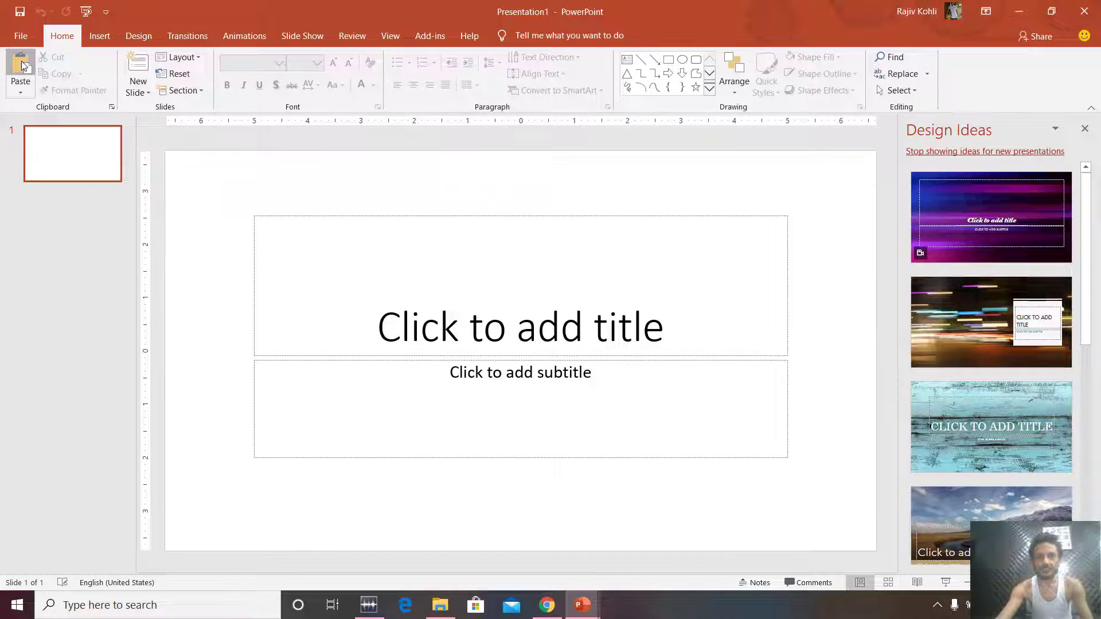
{"action": "left_click", "coordinate": [22, 61]}
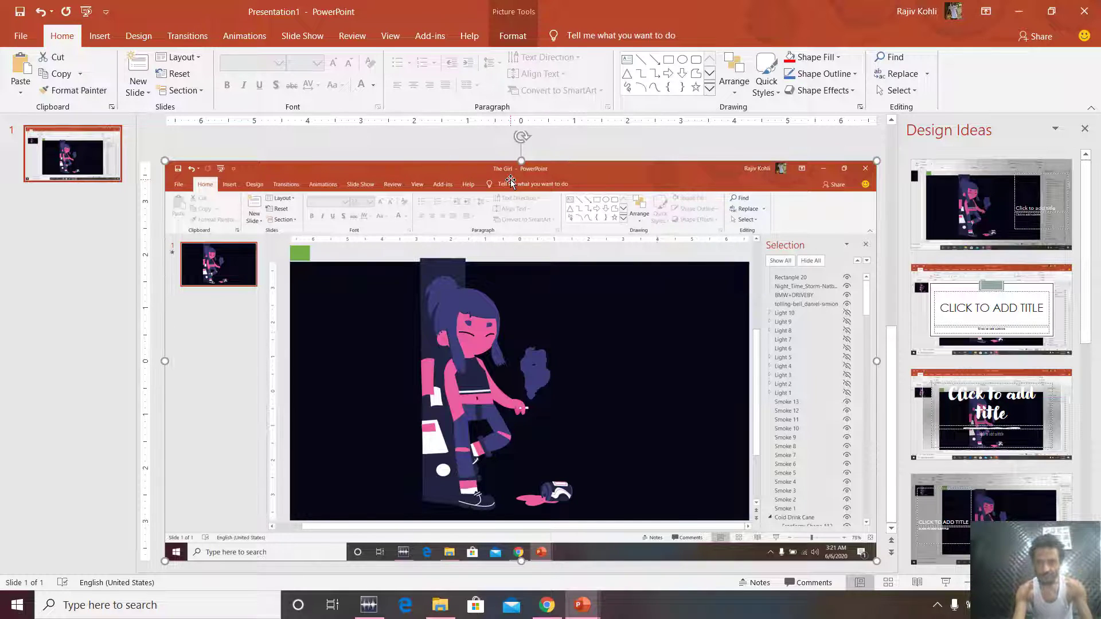
{"action": "left_click", "coordinate": [1085, 129]}
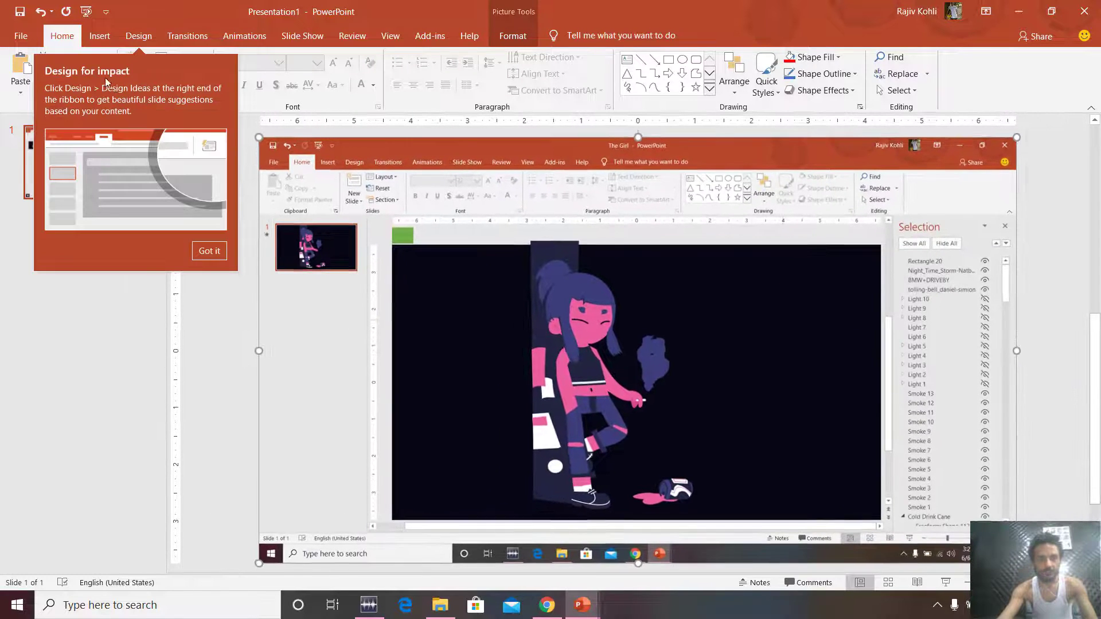
{"action": "left_click", "coordinate": [218, 261]}
Draw a line arrow about 1.86" high and 1.66" wide pointing up at the slide thumbnail in the pasted screenshot
{"action": "left_click", "coordinate": [102, 38]}
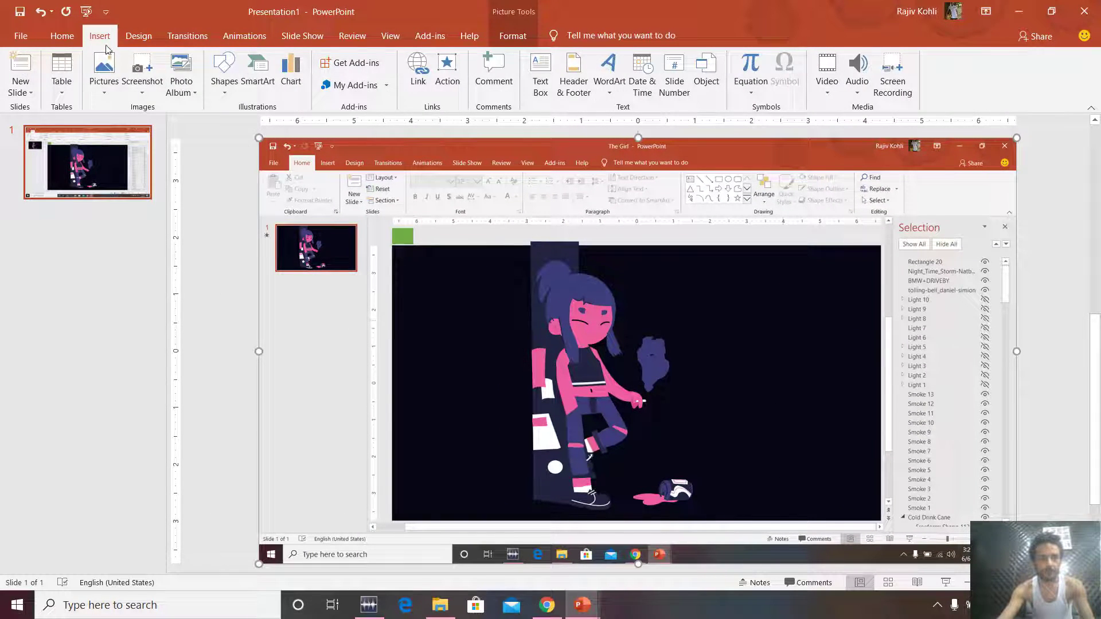
{"action": "left_click", "coordinate": [232, 83]}
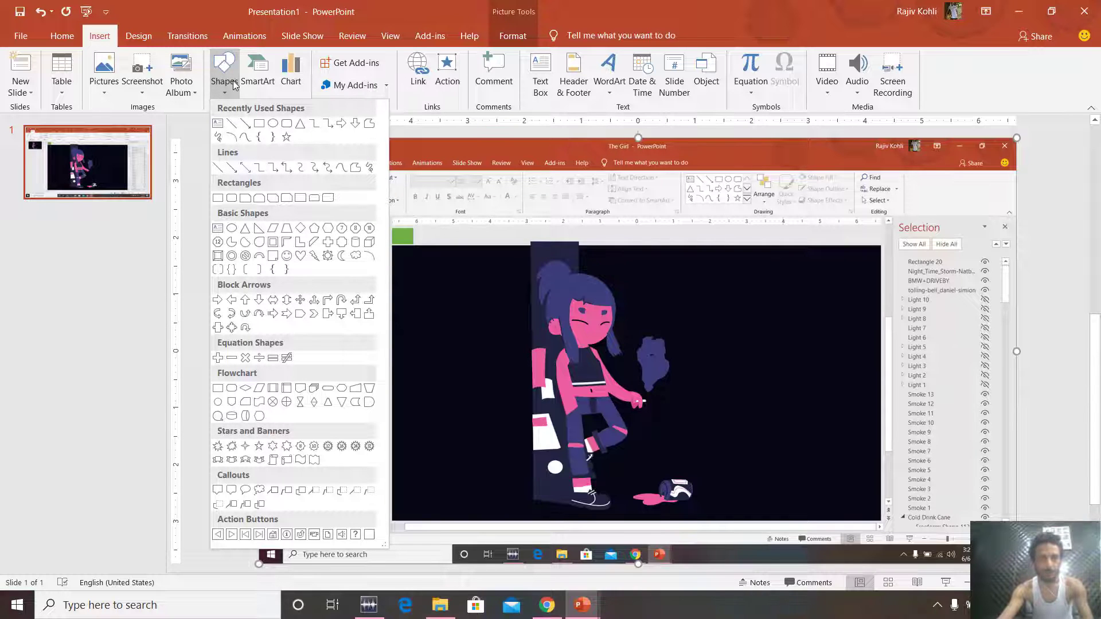
{"action": "left_click", "coordinate": [245, 123]}
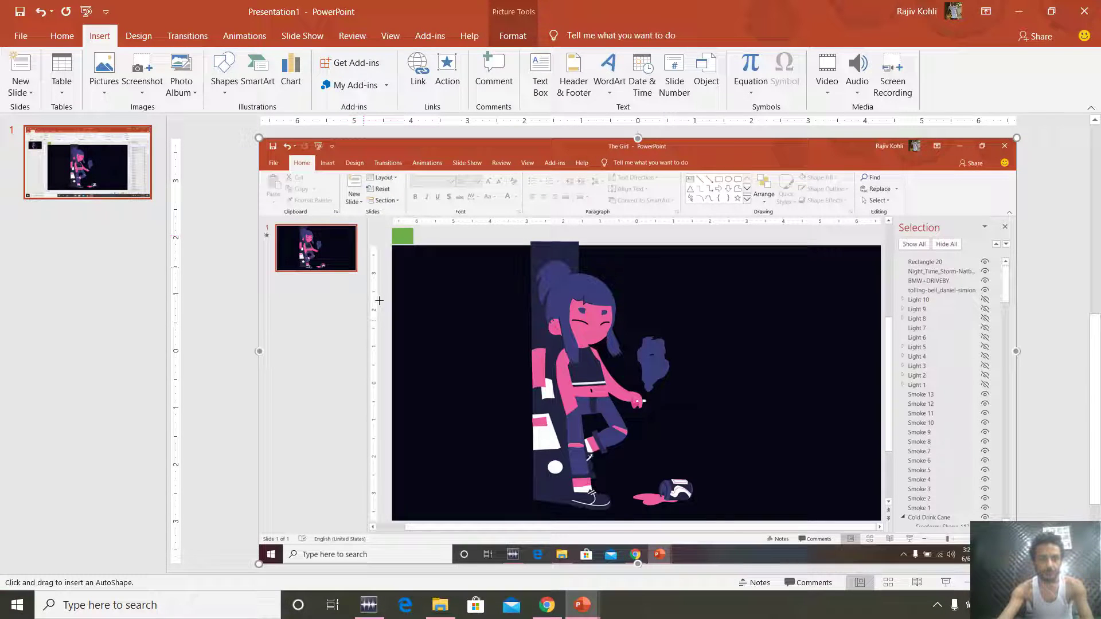
{"action": "left_click_drag", "start_coordinate": [431, 383], "coordinate": [338, 280]}
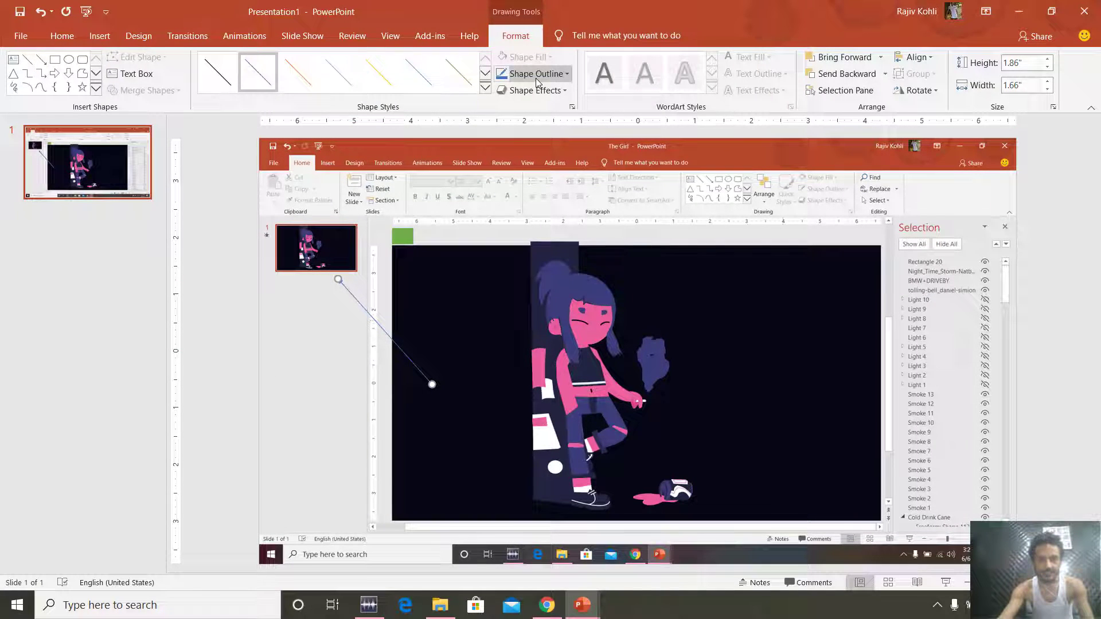
Set the arrow's outline to a 4½ pt weight and red colour
{"action": "left_click", "coordinate": [535, 78]}
{"action": "mouse_move", "coordinate": [556, 253]}
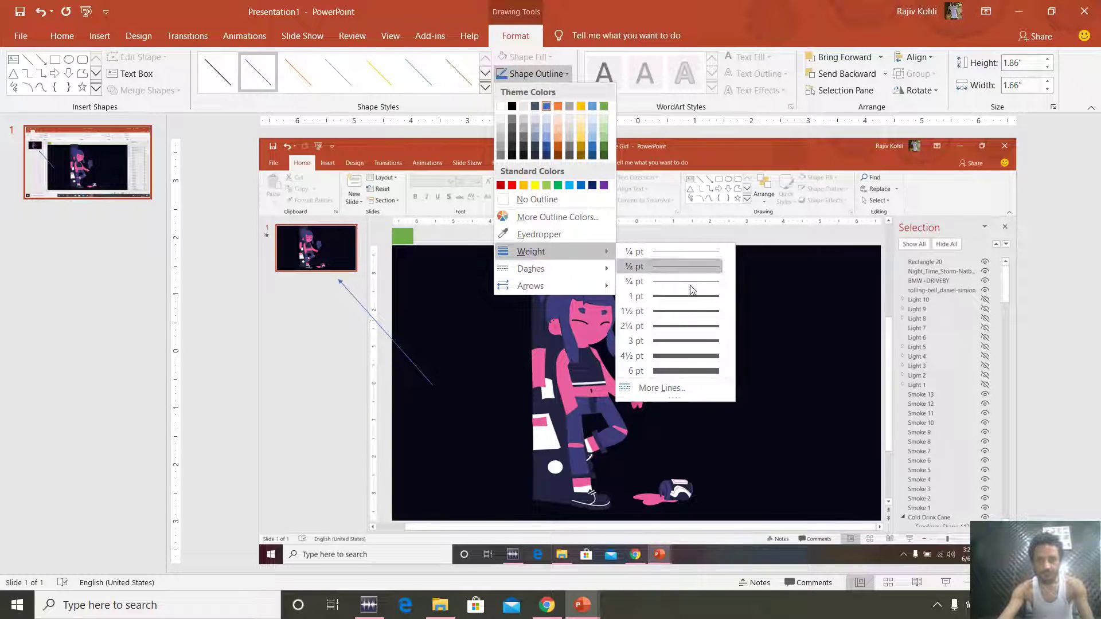
{"action": "left_click", "coordinate": [688, 356]}
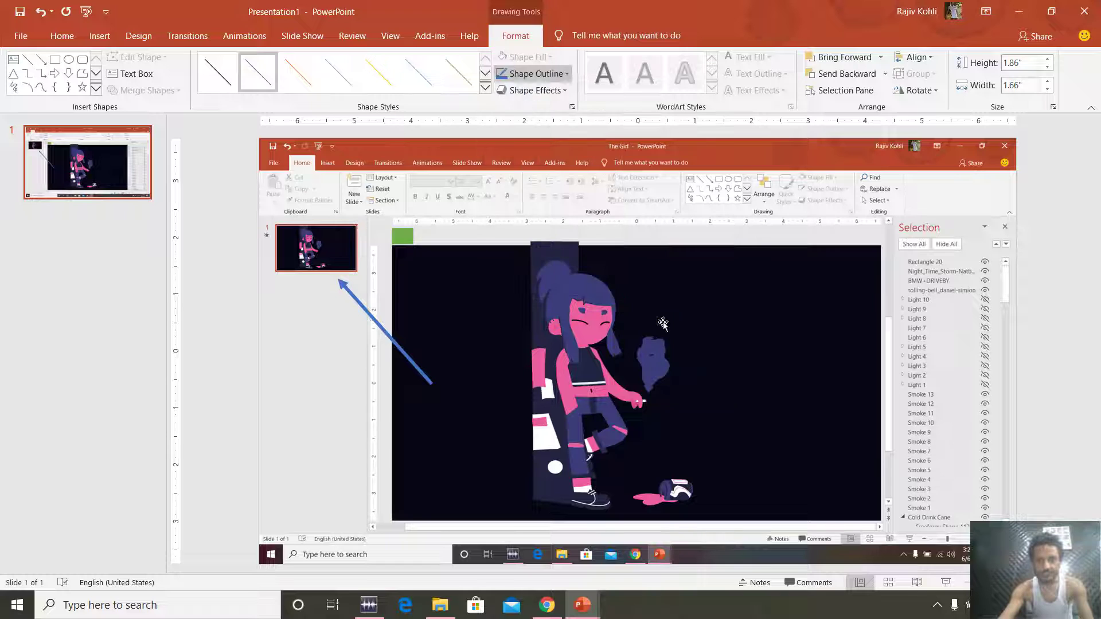
{"action": "left_click", "coordinate": [535, 74]}
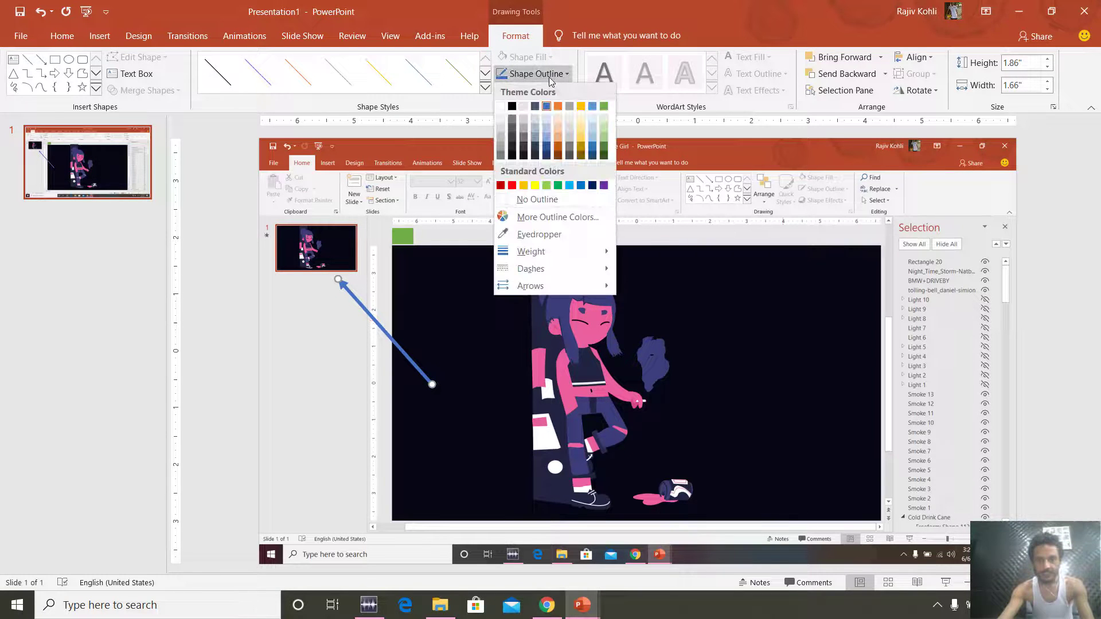
{"action": "left_click", "coordinate": [512, 186]}
Draw a rectangle about 1.26" high and 1.99" wide over the arrow's tail and label it "Thumbnail View"
{"action": "left_click", "coordinate": [100, 35]}
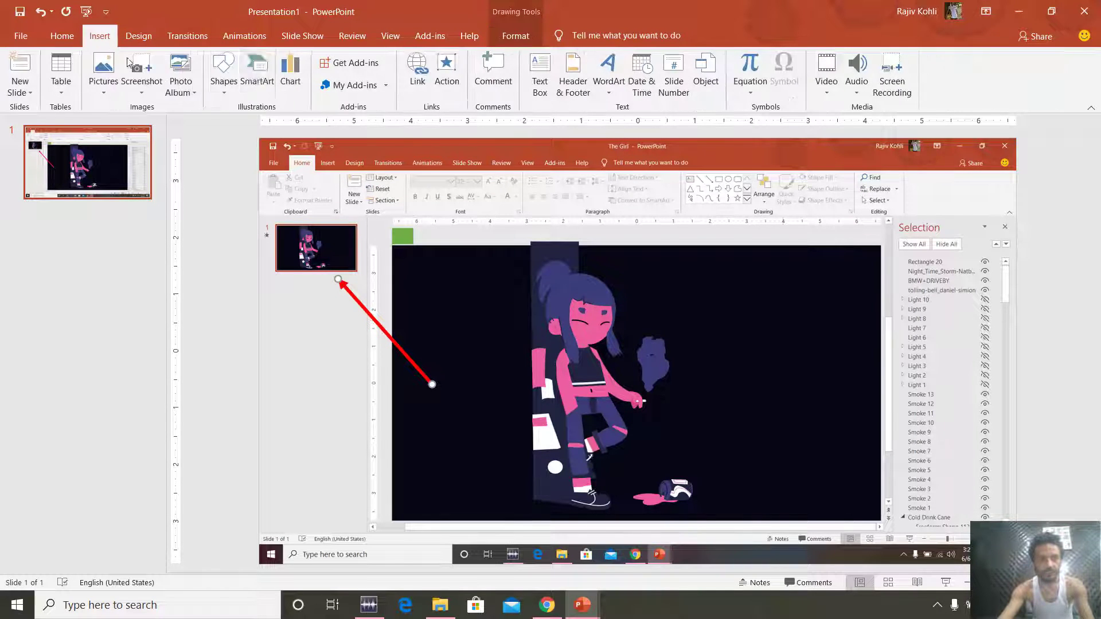
{"action": "left_click", "coordinate": [224, 73]}
{"action": "left_click", "coordinate": [261, 125]}
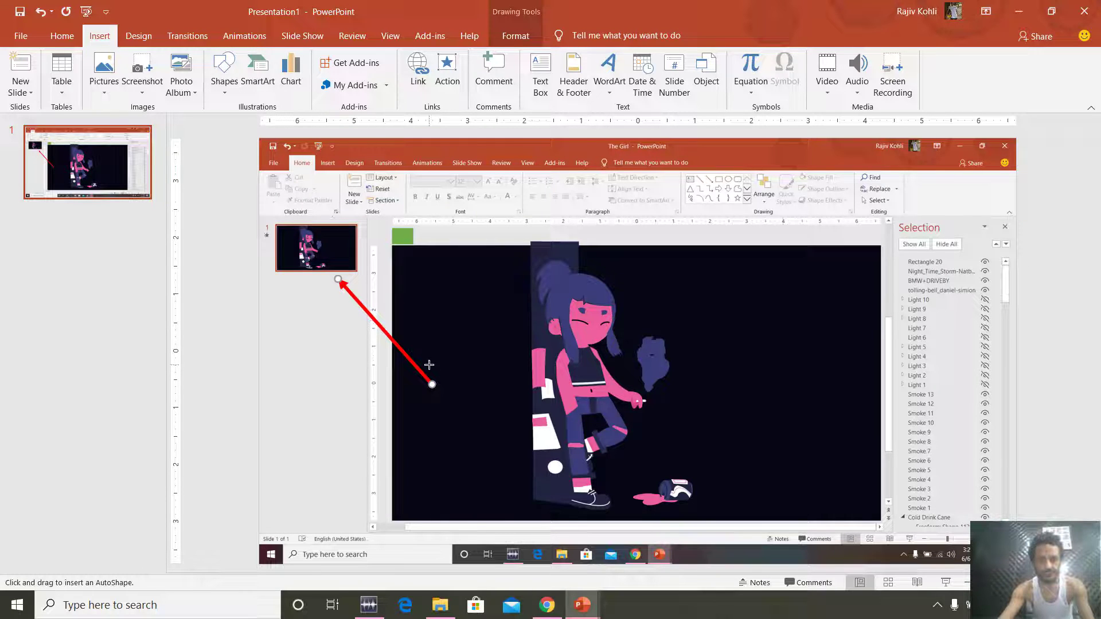
{"action": "mouse_move", "coordinate": [429, 361]}
{"action": "left_mouse_down"}
{"action": "mouse_move", "coordinate": [498, 425]}
{"action": "mouse_move", "coordinate": [542, 434]}
{"action": "left_mouse_up"}
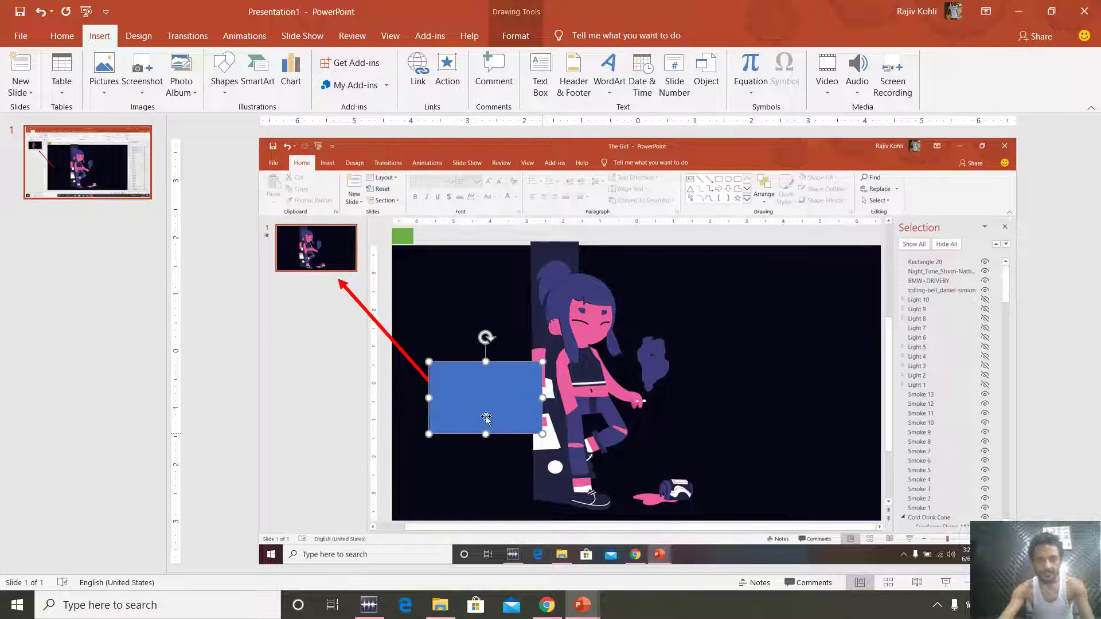
{"action": "right_click", "coordinate": [462, 382]}
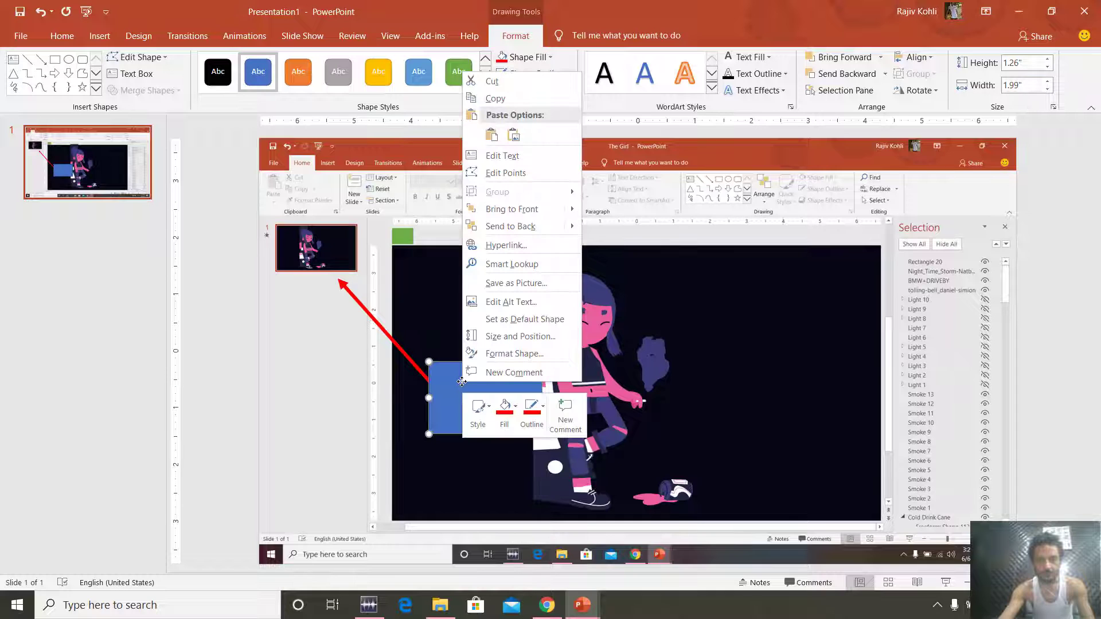
{"action": "left_click", "coordinate": [523, 156]}
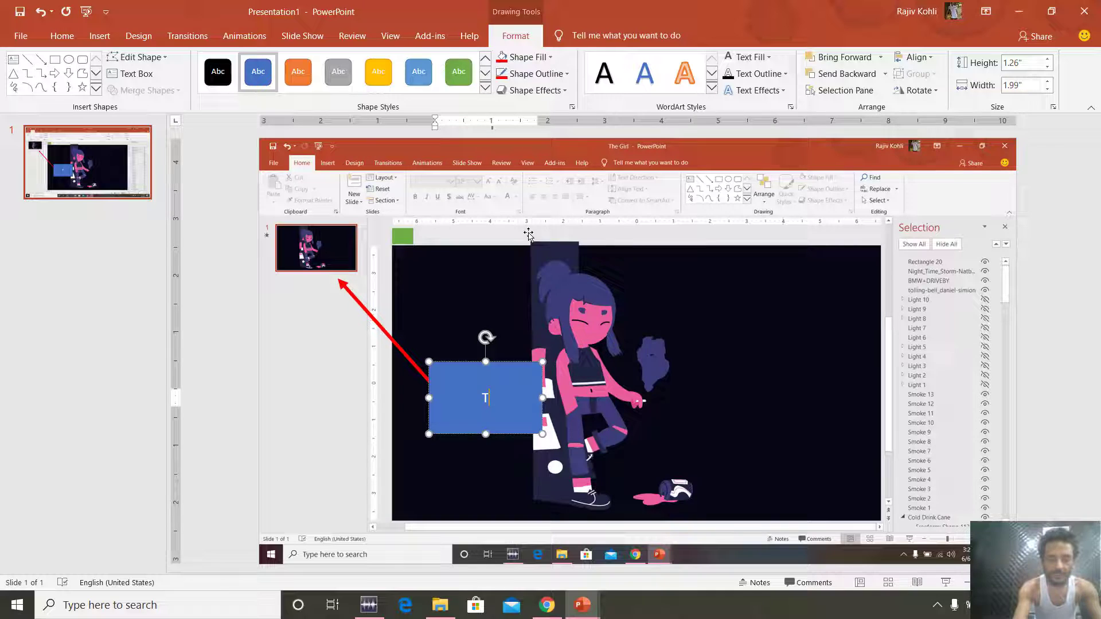
{"action": "type", "text": "Thumbnail View"}
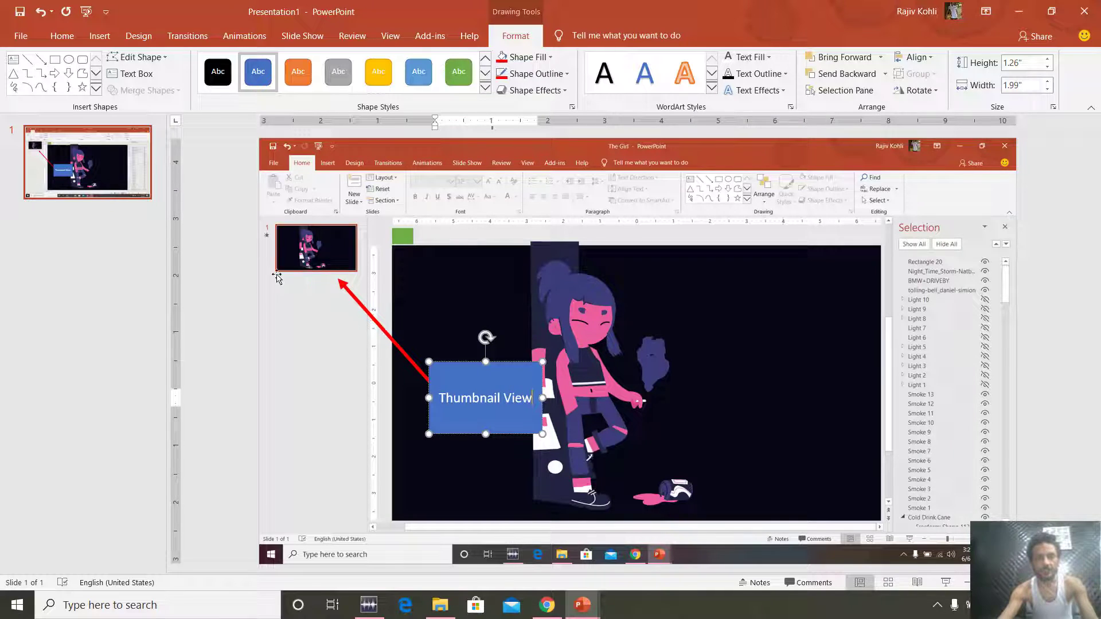
{"action": "left_click", "coordinate": [238, 247]}
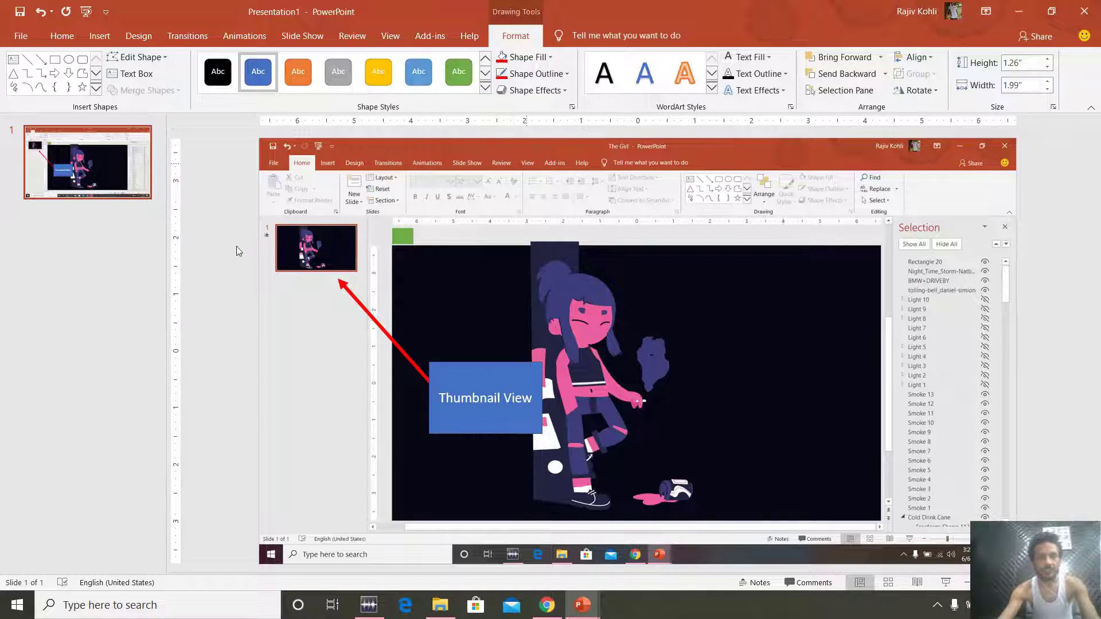
Export only the current slide to the Desktop as a JPEG image named Presentation1
{"action": "left_click", "coordinate": [21, 36]}
{"action": "left_click", "coordinate": [50, 227]}
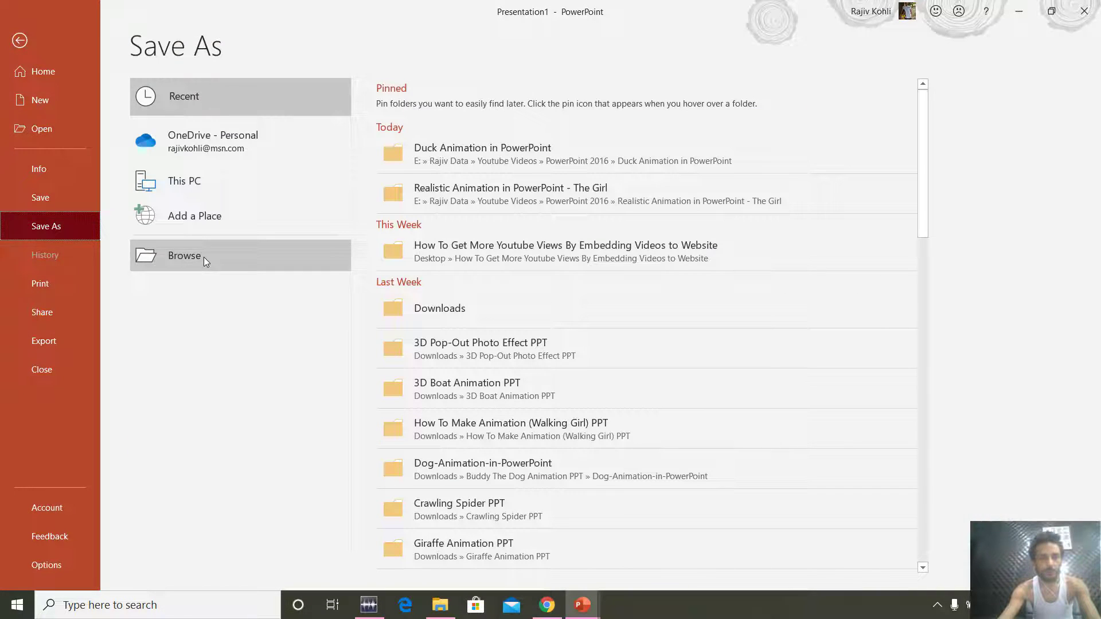
{"action": "left_click", "coordinate": [205, 256]}
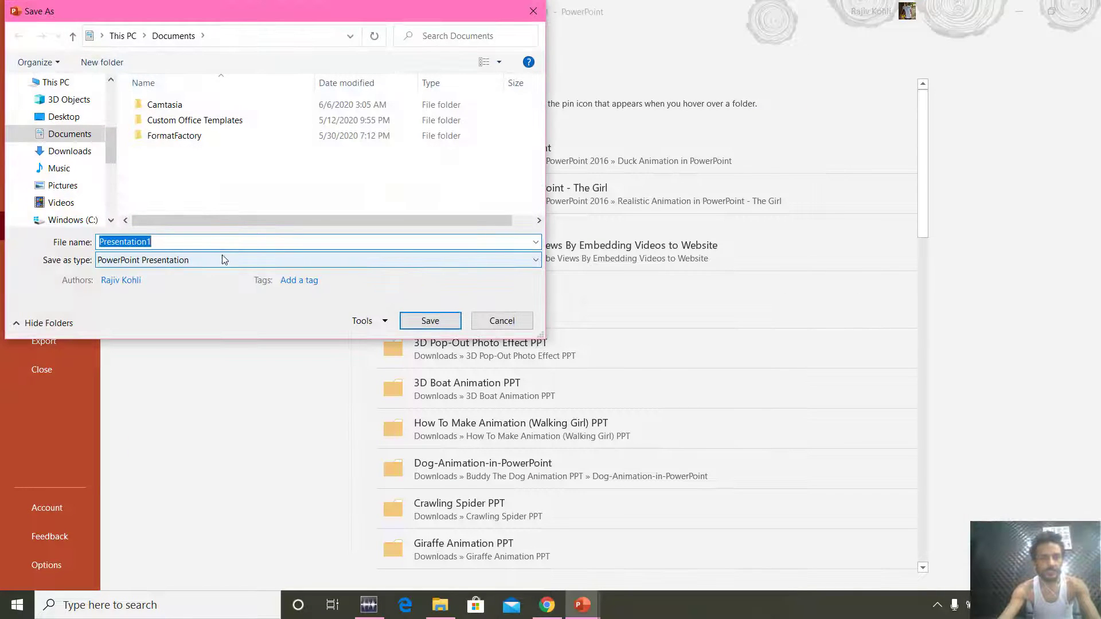
{"action": "left_click", "coordinate": [72, 116]}
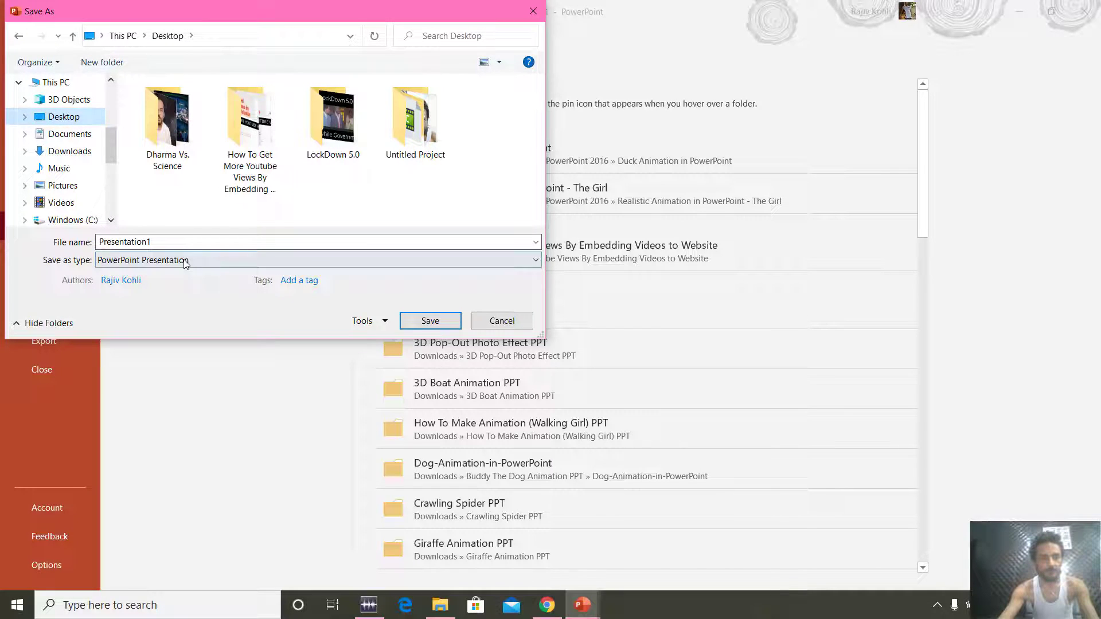
{"action": "left_click", "coordinate": [218, 260]}
{"action": "left_click", "coordinate": [174, 480]}
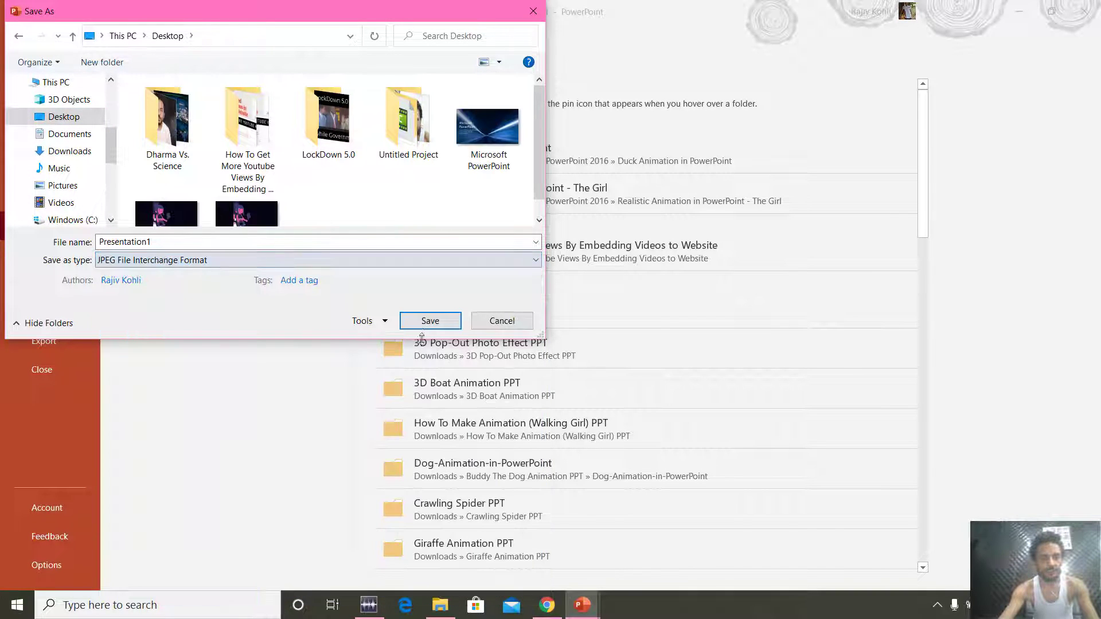
{"action": "left_click", "coordinate": [434, 324]}
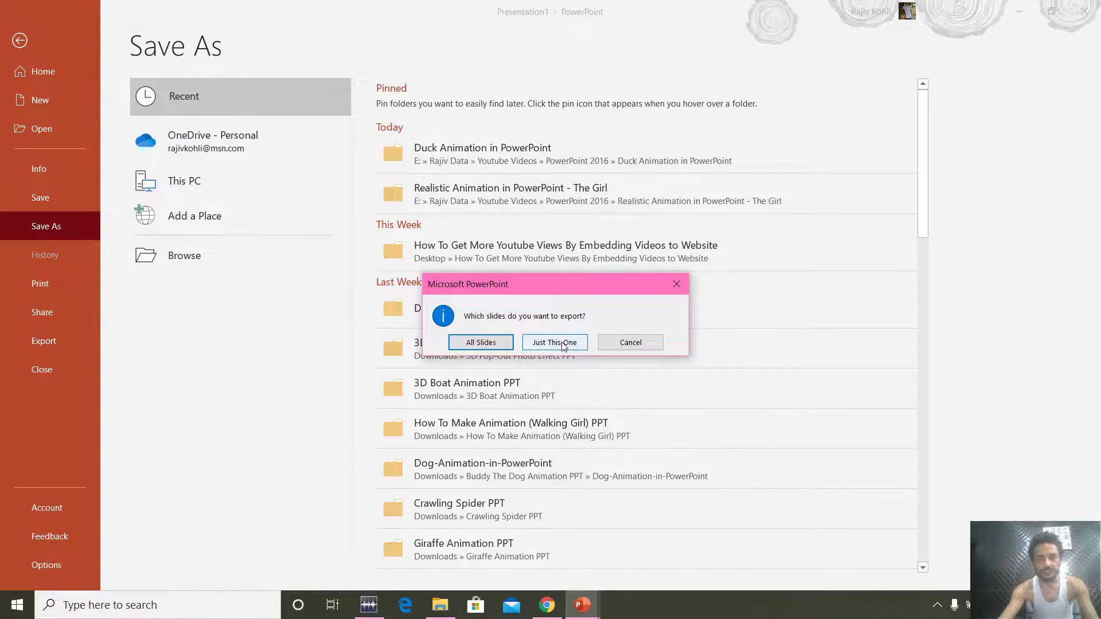
{"action": "left_click", "coordinate": [555, 343]}
Minimize the open presentations, view the exported Presentation1 image from the desktop and close it again
{"action": "left_click", "coordinate": [1032, 9]}
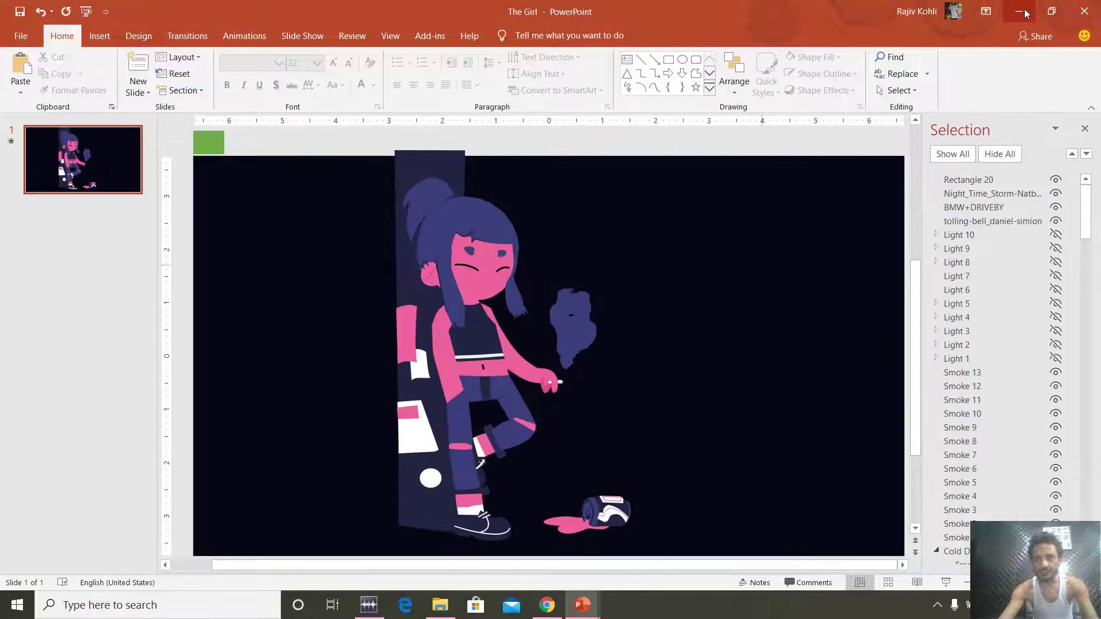
{"action": "left_click", "coordinate": [1023, 8]}
{"action": "left_click", "coordinate": [1024, 9]}
{"action": "left_click", "coordinate": [1024, 9]}
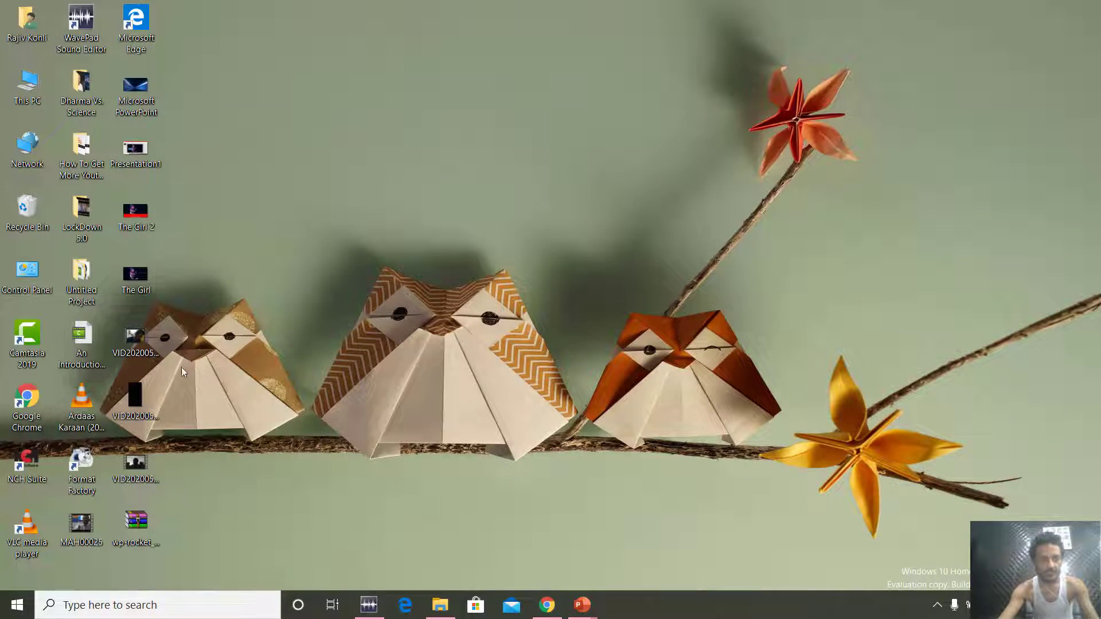
{"action": "double_click", "coordinate": [129, 339]}
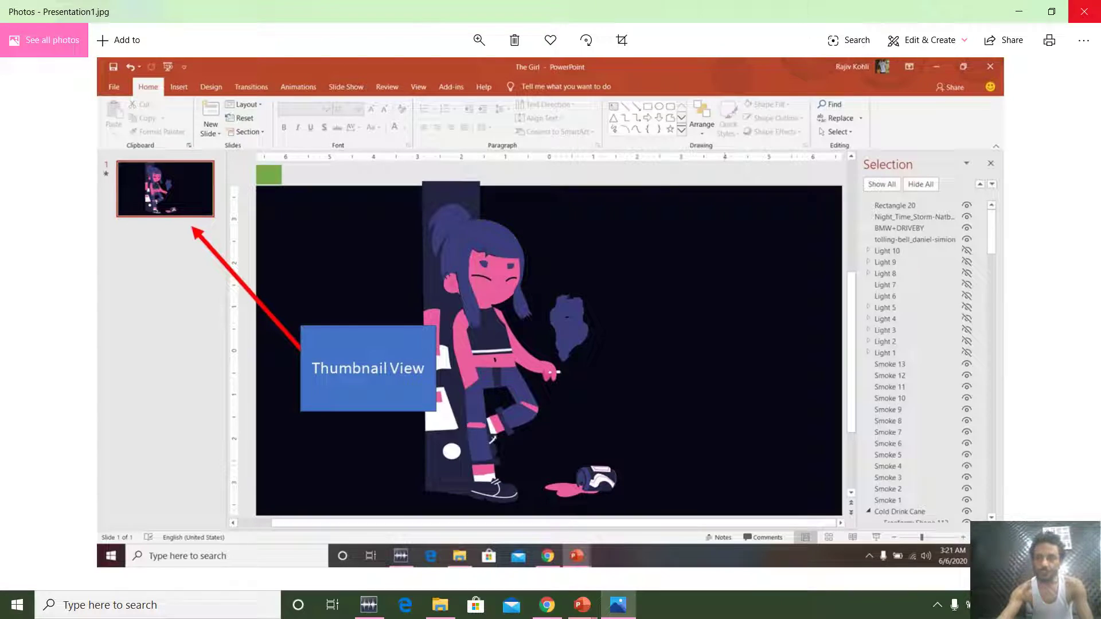
{"action": "left_click", "coordinate": [1083, 11]}
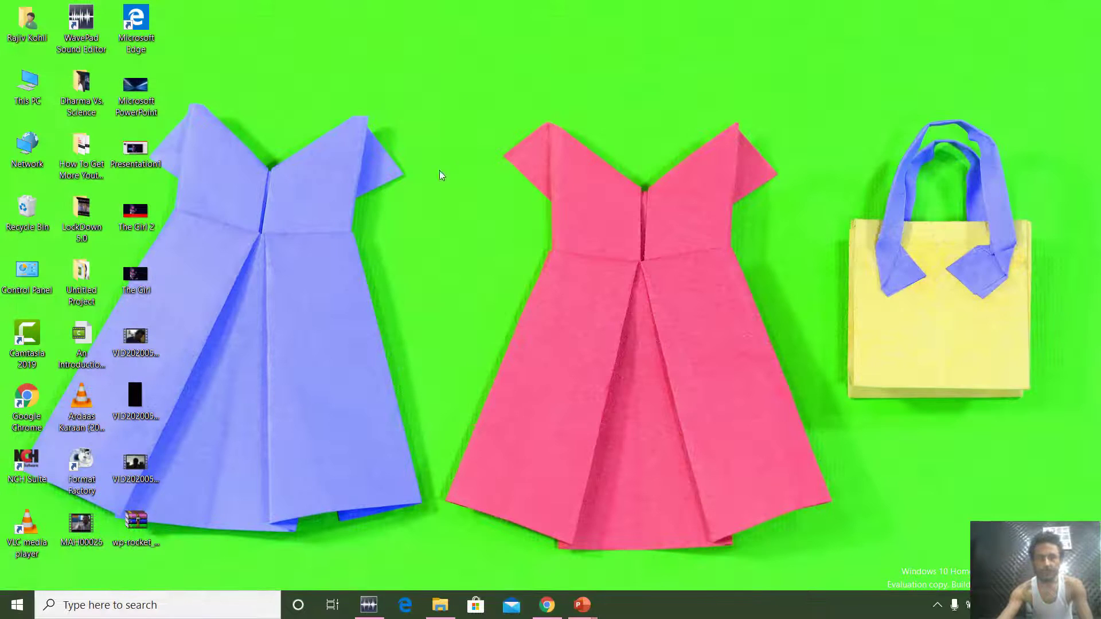
Examine the image dimensions and resolution in the detailed properties of The Girl 2 file on the desktop
{"action": "right_click", "coordinate": [132, 220]}
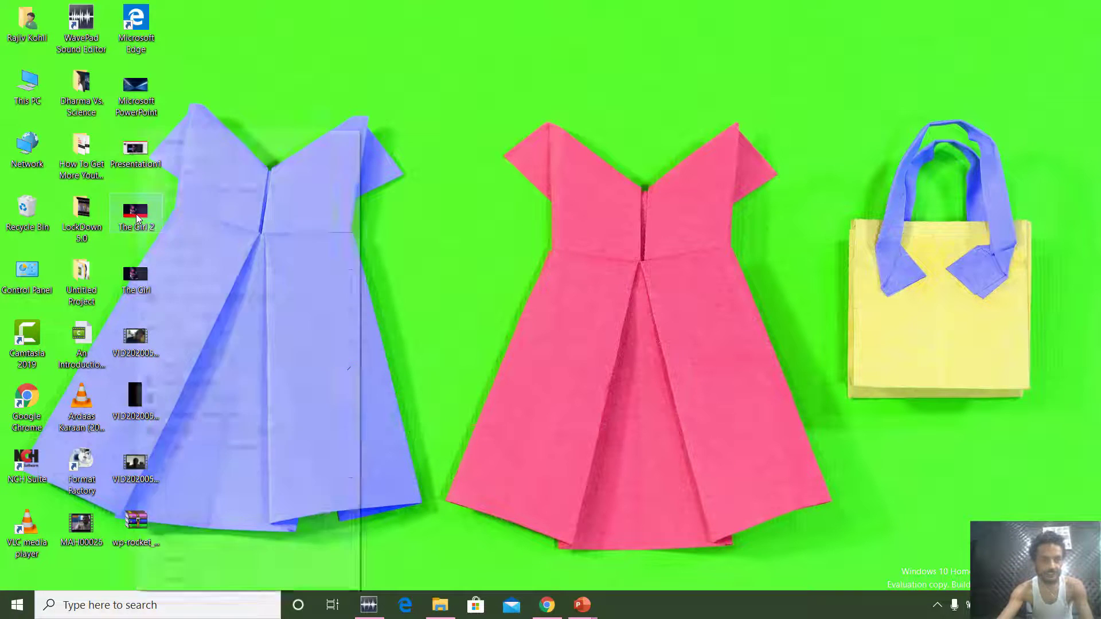
{"action": "left_click", "coordinate": [226, 582]}
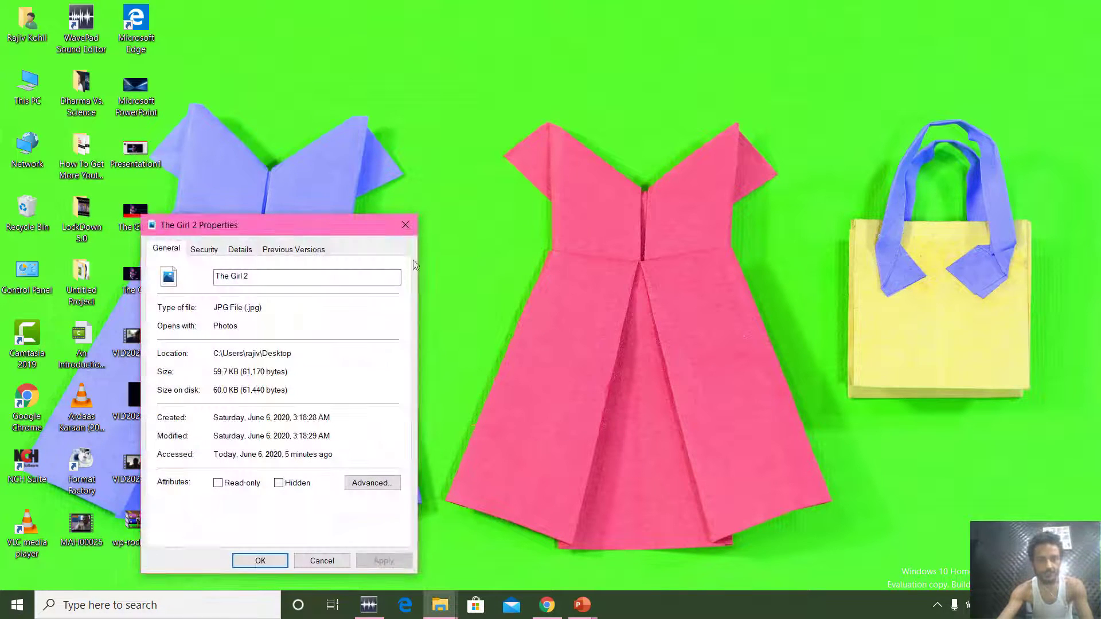
{"action": "left_click", "coordinate": [249, 253]}
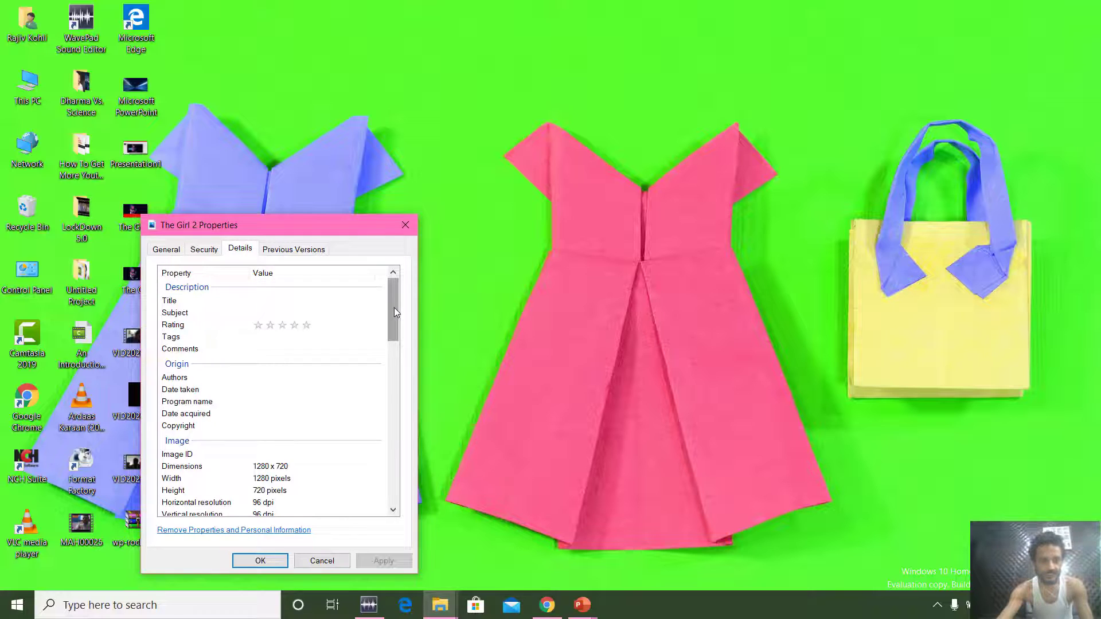
{"action": "left_click_drag", "start_coordinate": [393, 307], "coordinate": [395, 339]}
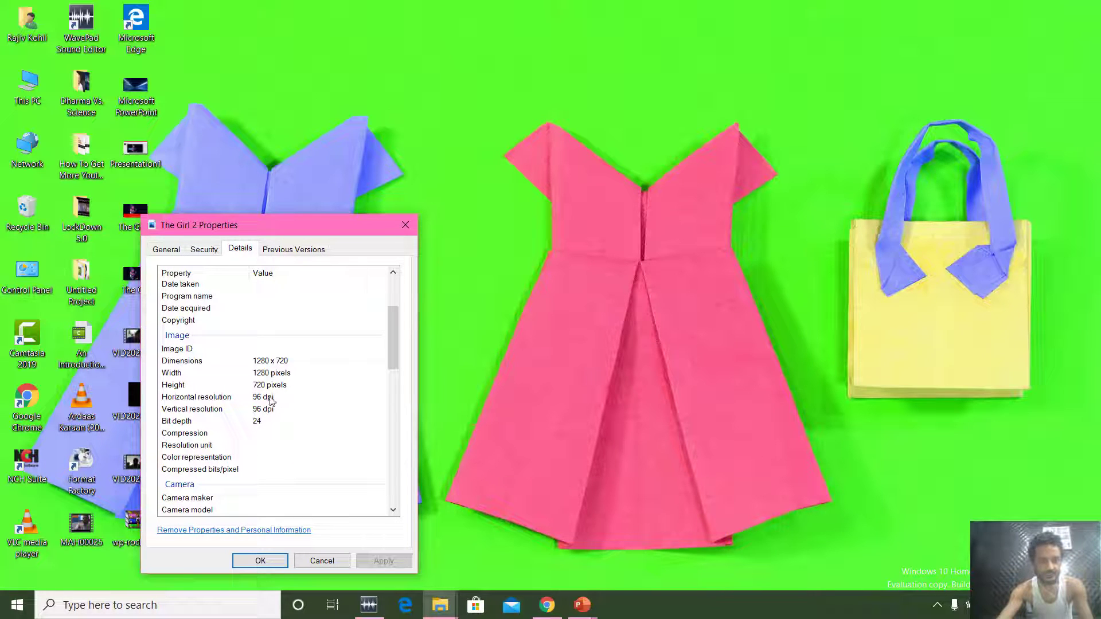
{"action": "left_click_drag", "start_coordinate": [395, 336], "coordinate": [395, 469]}
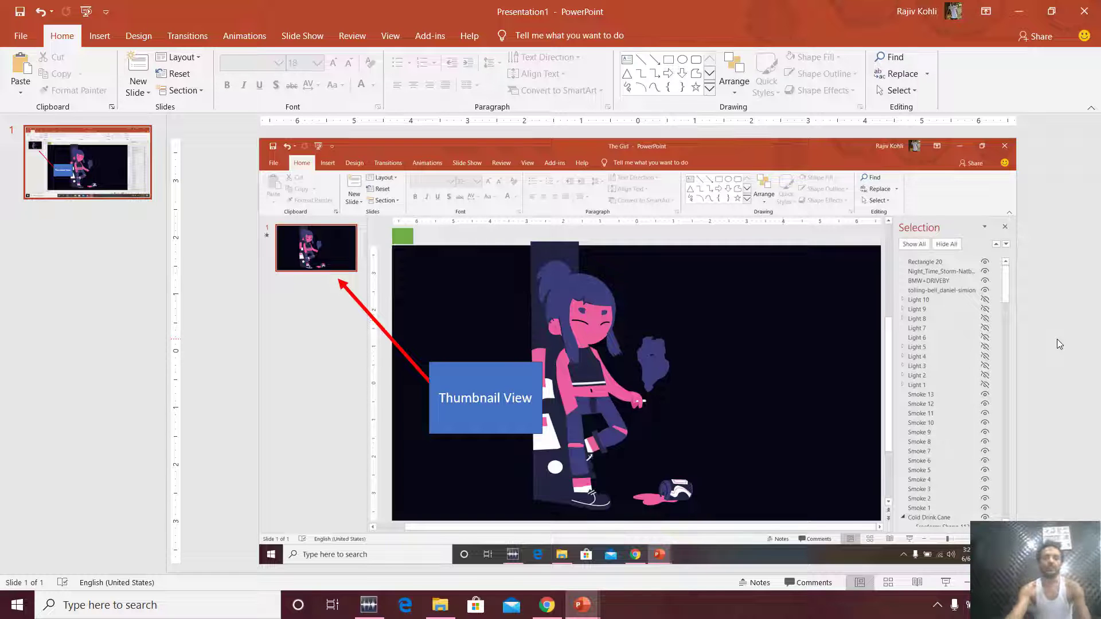
Switch to The Girl presentation, create a new blank presentation from it and paste the copied editor screenshot onto the slide
{"action": "mouse_move", "coordinate": [589, 613]}
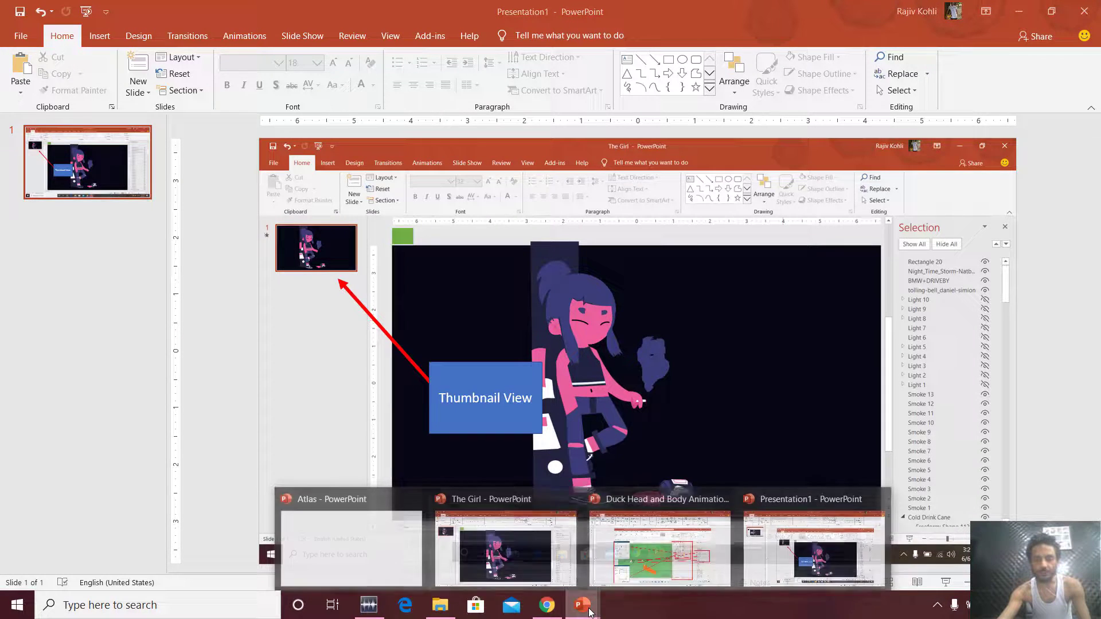
{"action": "left_click", "coordinate": [505, 547]}
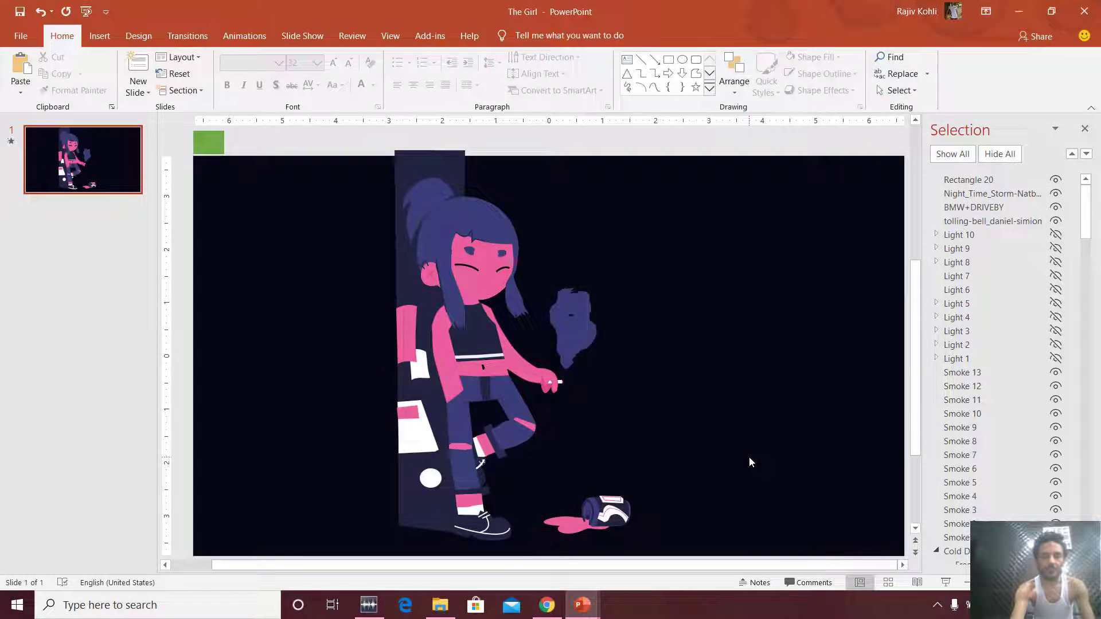
{"action": "key", "text": "ctrl+n"}
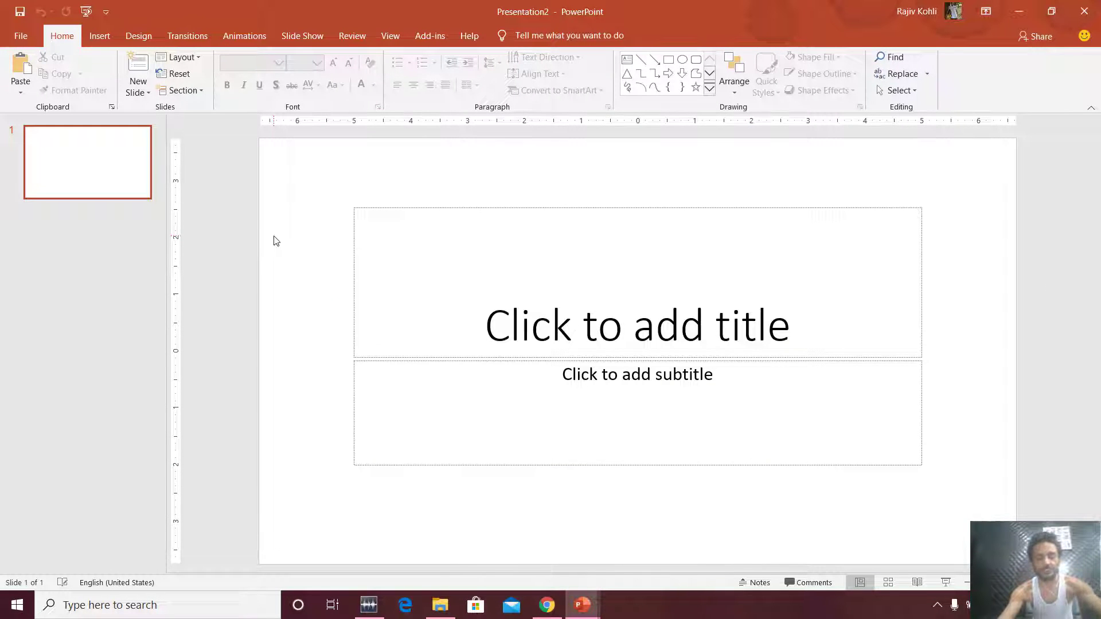
{"action": "key", "text": "ctrl+v"}
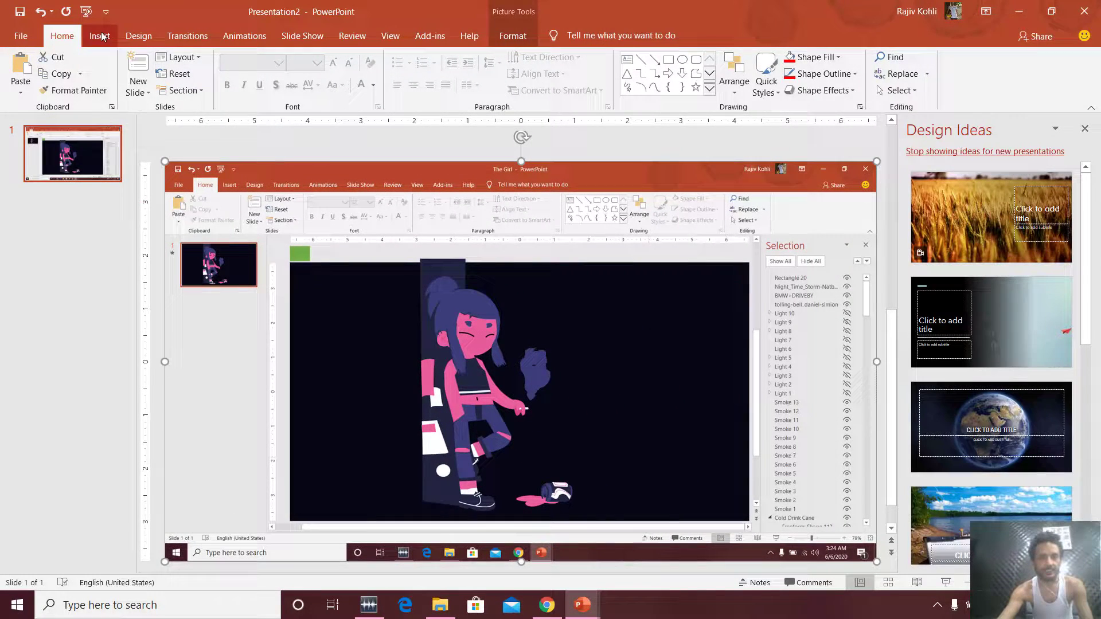
Draw an oval about 6.04" high and 5.46" wide over the girl in the screenshot
{"action": "left_click", "coordinate": [99, 36]}
{"action": "left_click", "coordinate": [223, 73]}
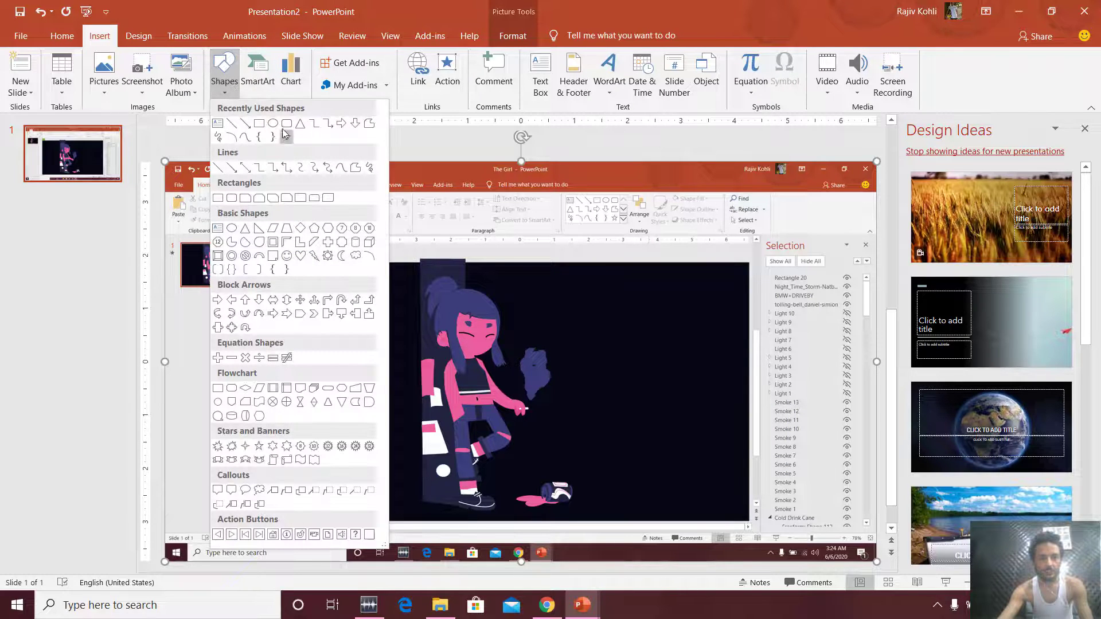
{"action": "left_click", "coordinate": [285, 134]}
{"action": "left_click_drag", "start_coordinate": [388, 238], "coordinate": [600, 553]}
{"action": "left_click_drag", "start_coordinate": [496, 218], "coordinate": [429, 195]}
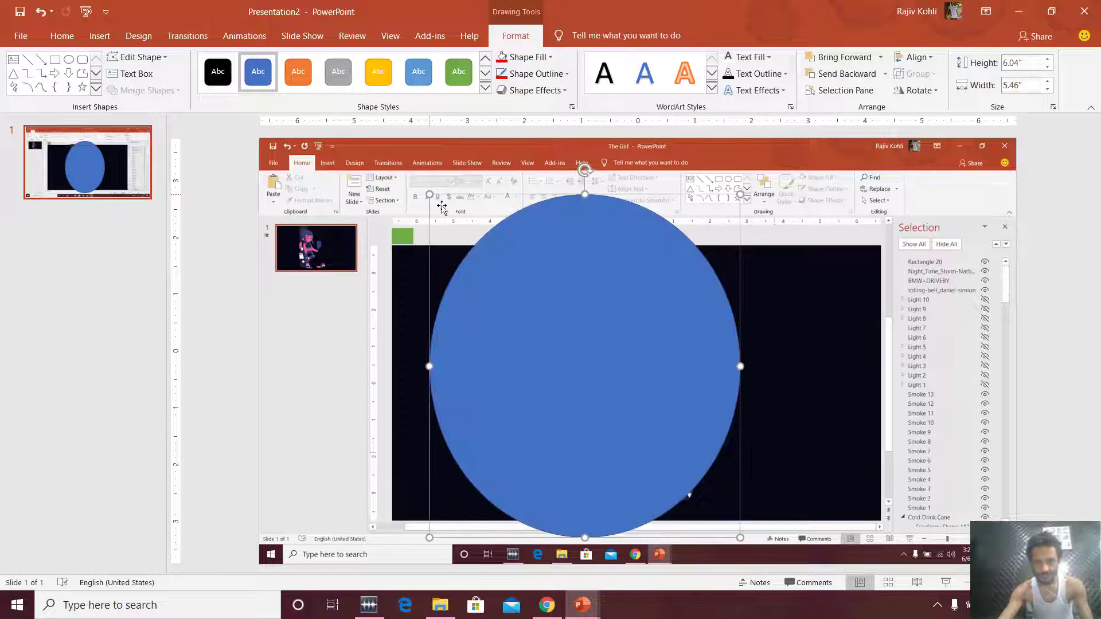
Make the oval's blue fill semi-transparent, at about 51% transparency, and deselect it
{"action": "left_click", "coordinate": [530, 57]}
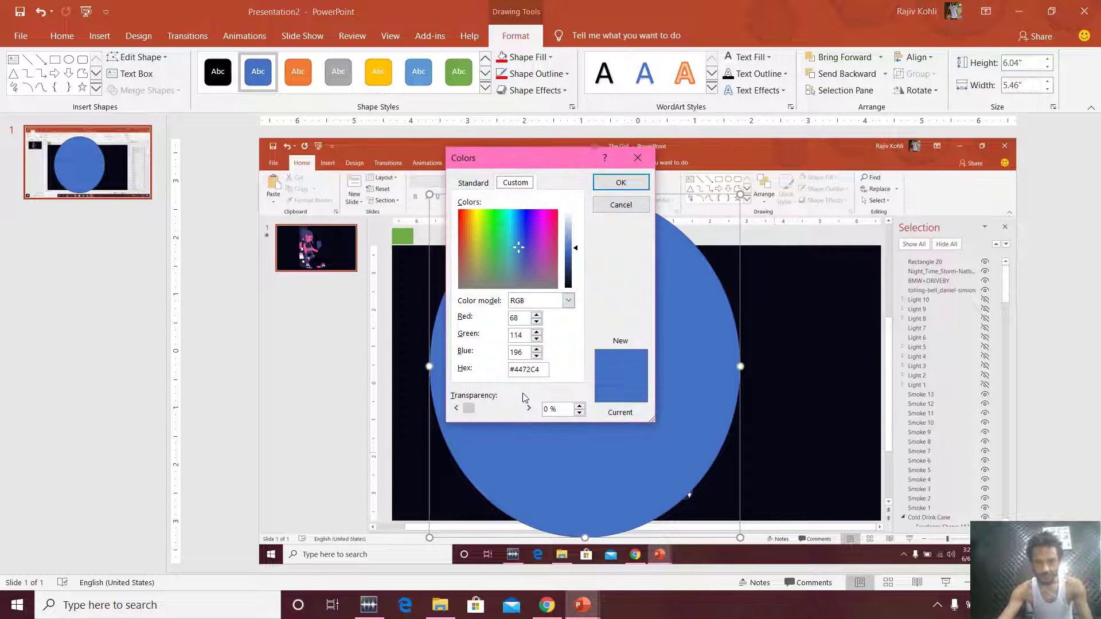
{"action": "mouse_move", "coordinate": [482, 408]}
{"action": "left_mouse_down"}
{"action": "mouse_move", "coordinate": [468, 409]}
{"action": "mouse_move", "coordinate": [496, 414]}
{"action": "left_mouse_up"}
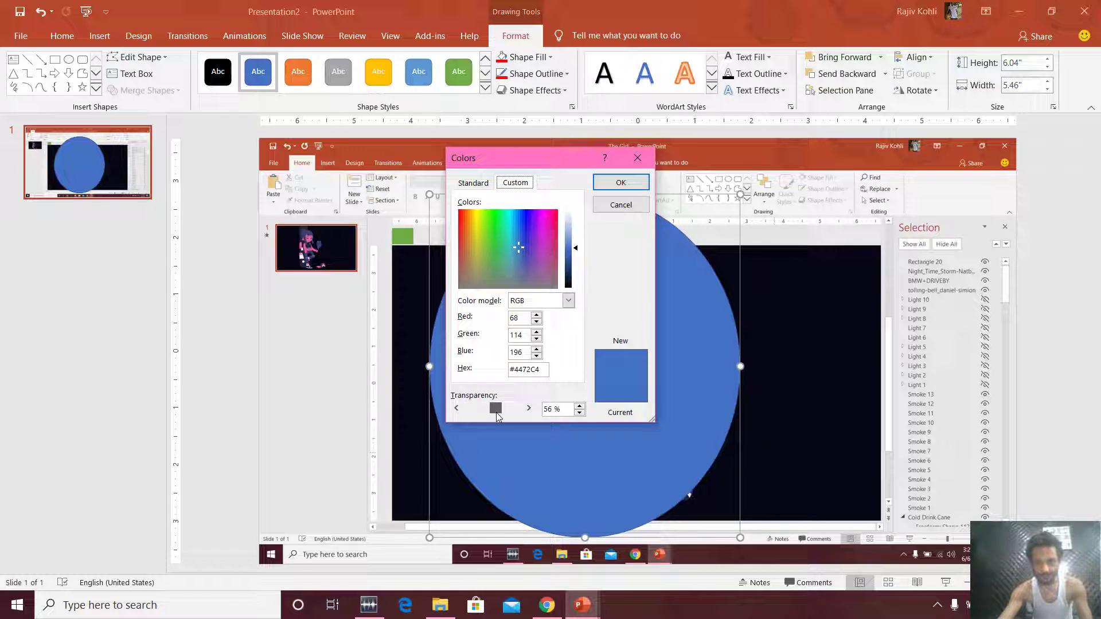
{"action": "left_click", "coordinate": [579, 413]}
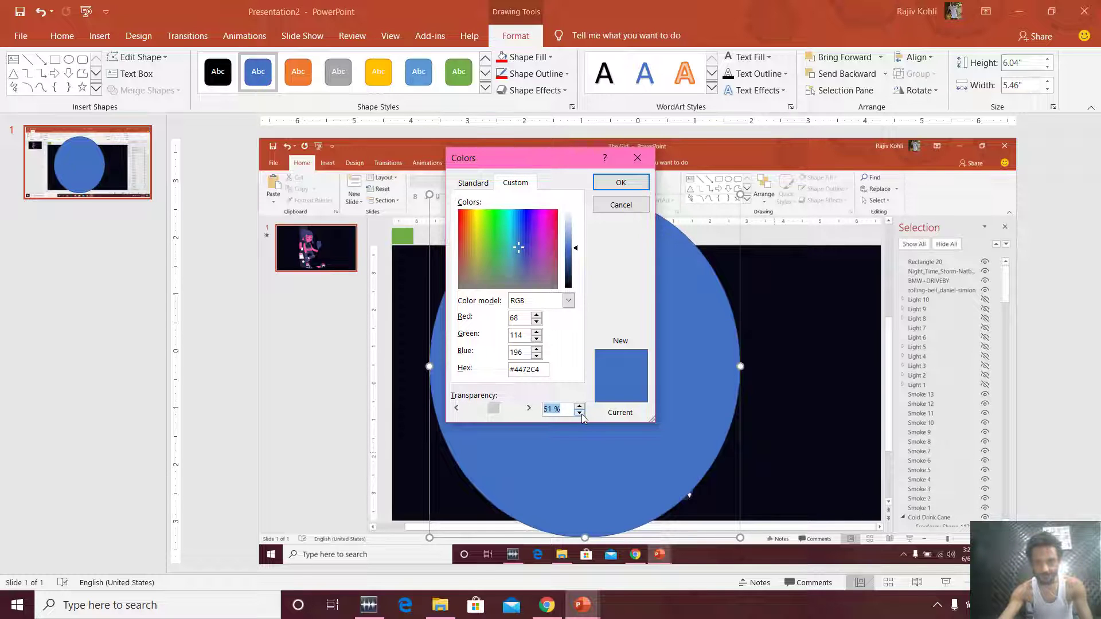
{"action": "left_click", "coordinate": [619, 182]}
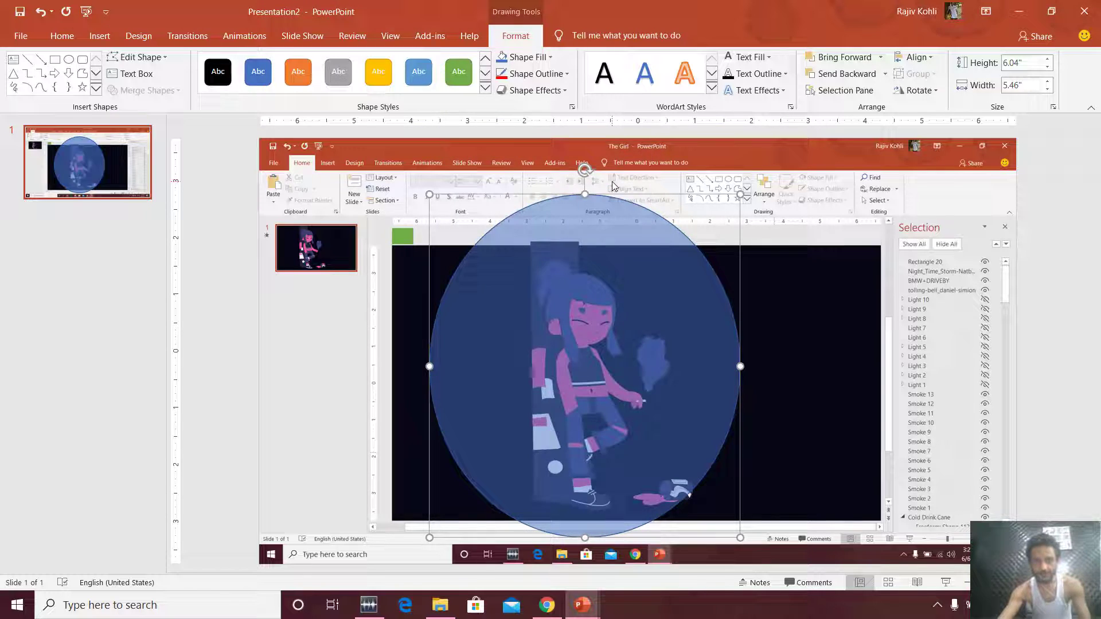
{"action": "left_click", "coordinate": [1041, 205]}
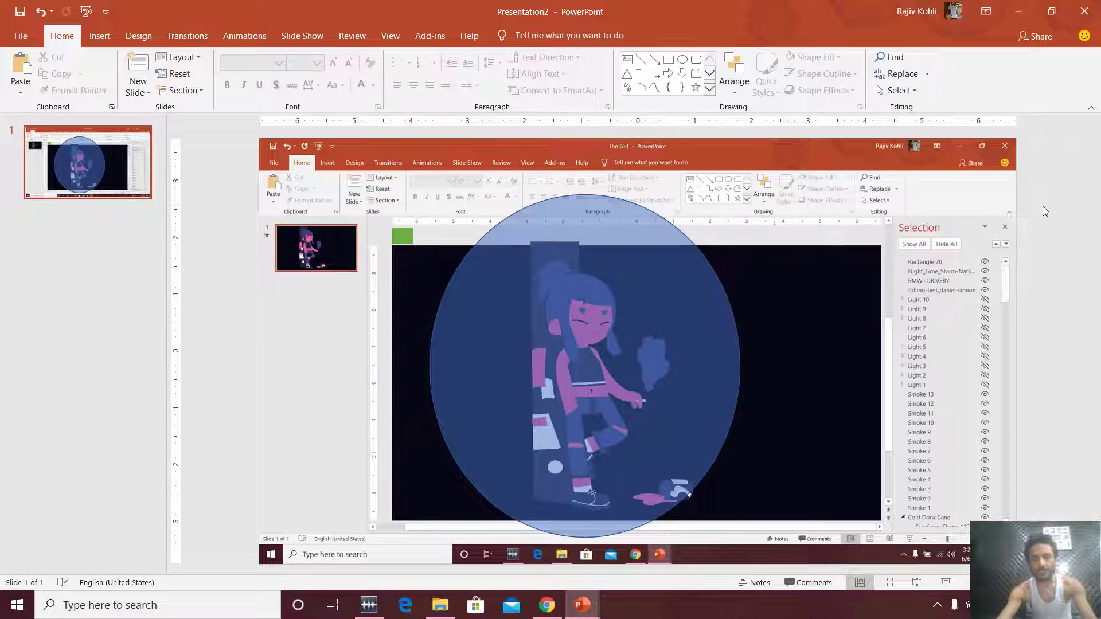
Cut all objects on the slide together and paste them back as a single picture
{"action": "key", "text": "Tab"}
{"action": "left_click", "coordinate": [1044, 186]}
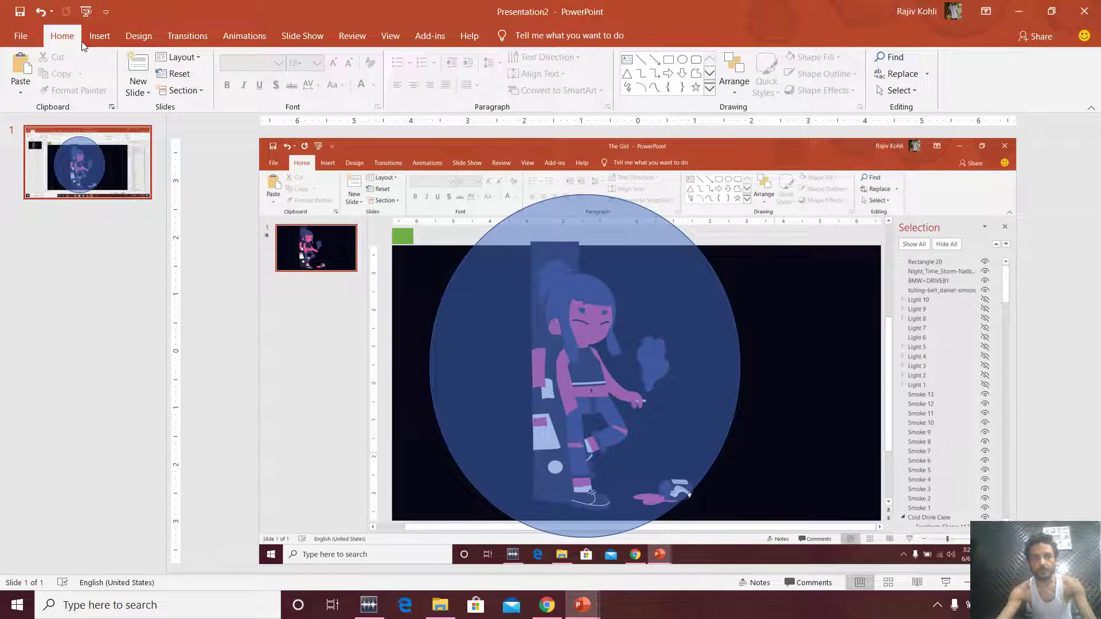
{"action": "left_click", "coordinate": [888, 93]}
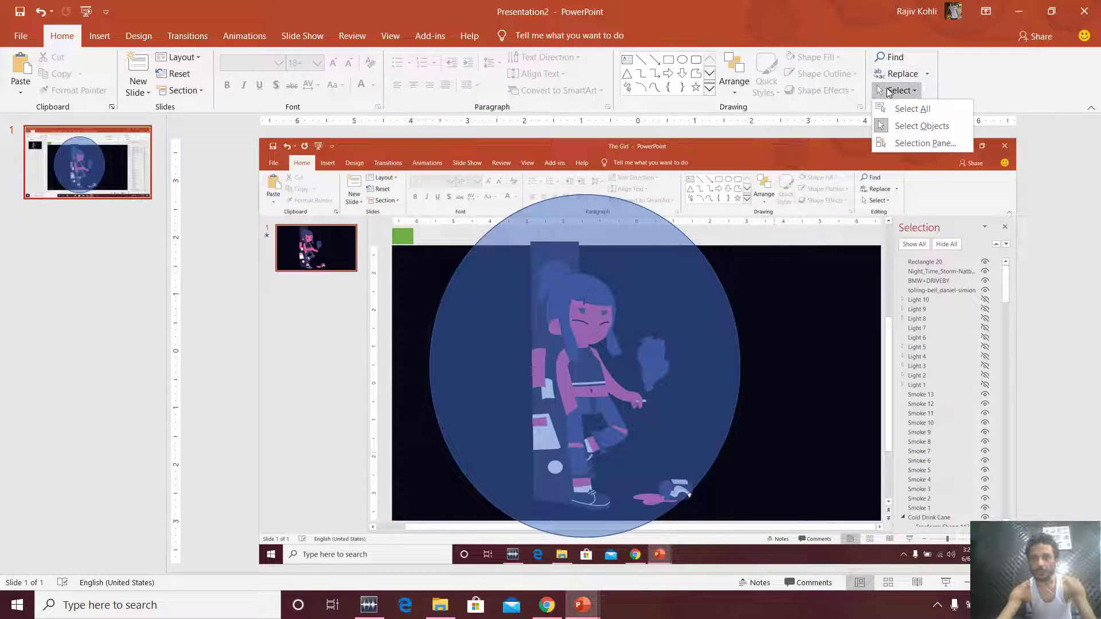
{"action": "left_click", "coordinate": [911, 109]}
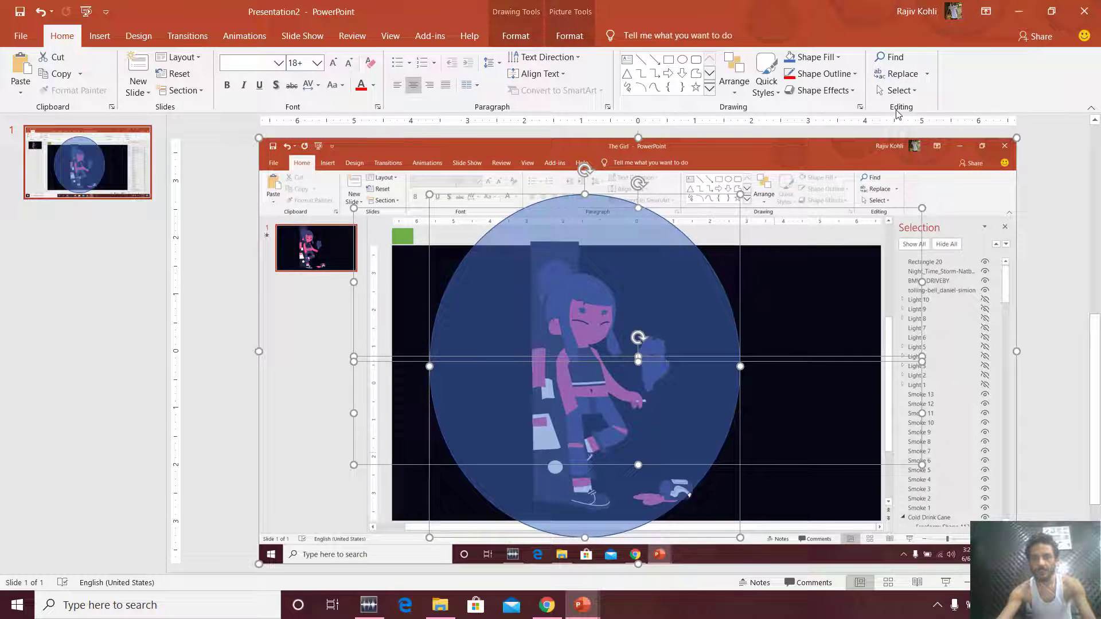
{"action": "left_click", "coordinate": [59, 63]}
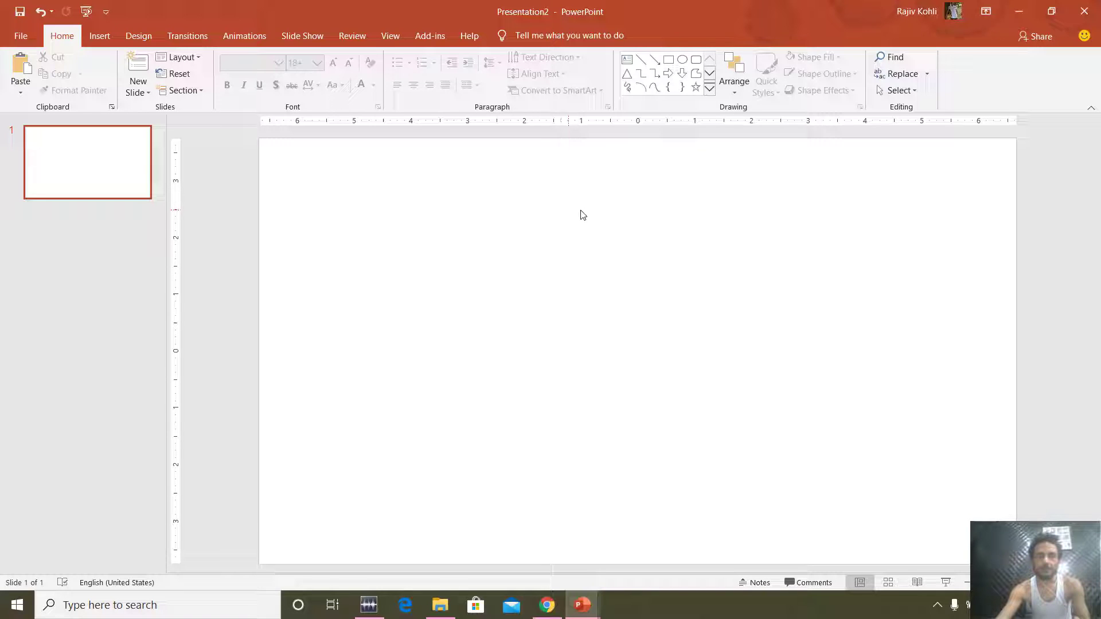
{"action": "right_click", "coordinate": [560, 189]}
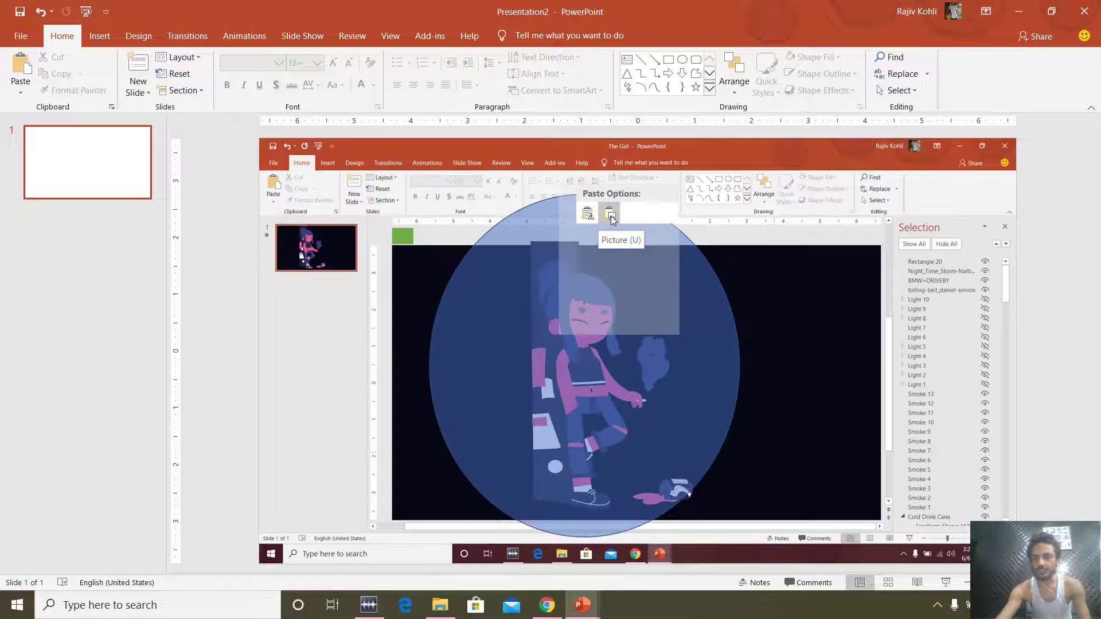
{"action": "left_click", "coordinate": [610, 215]}
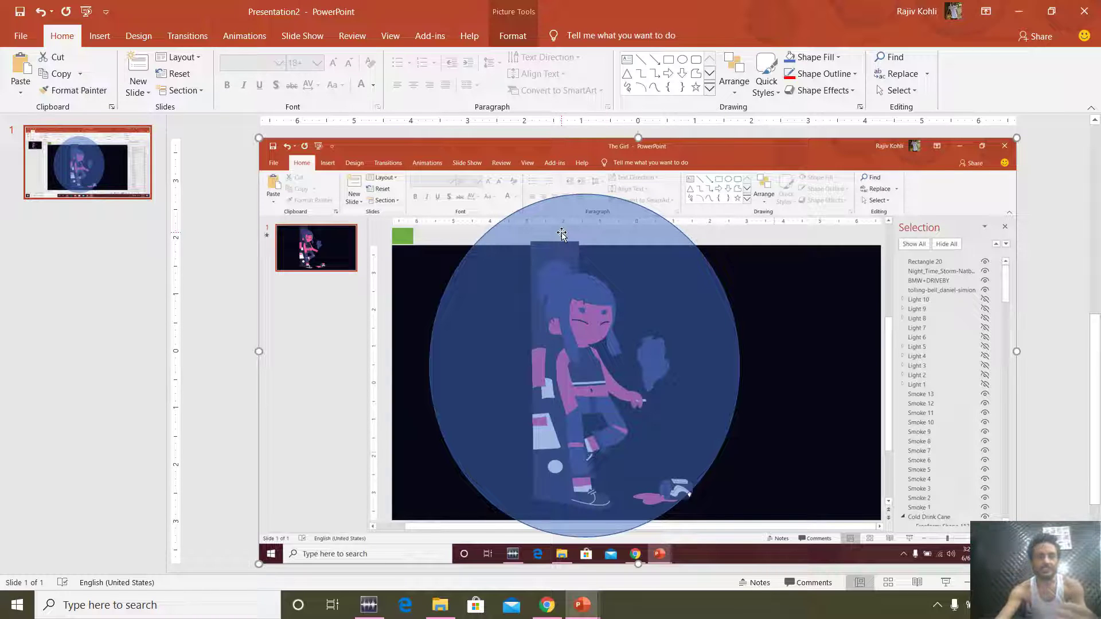
Save the merged picture in the Pictures folder as a JPEG file named Picture1
{"action": "right_click", "coordinate": [579, 208]}
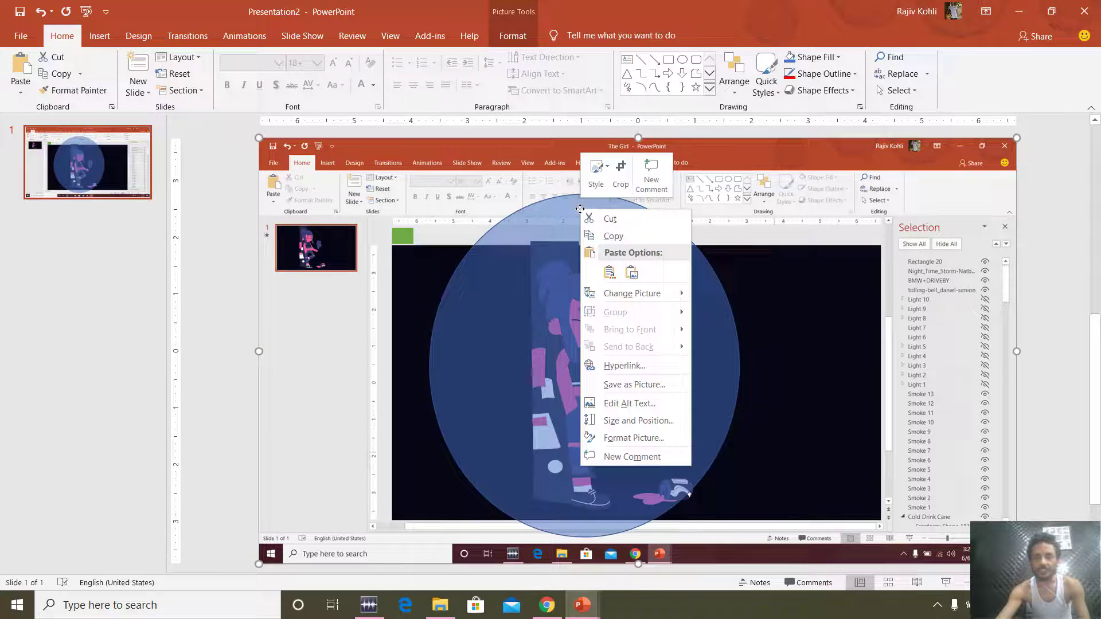
{"action": "left_click", "coordinate": [661, 383]}
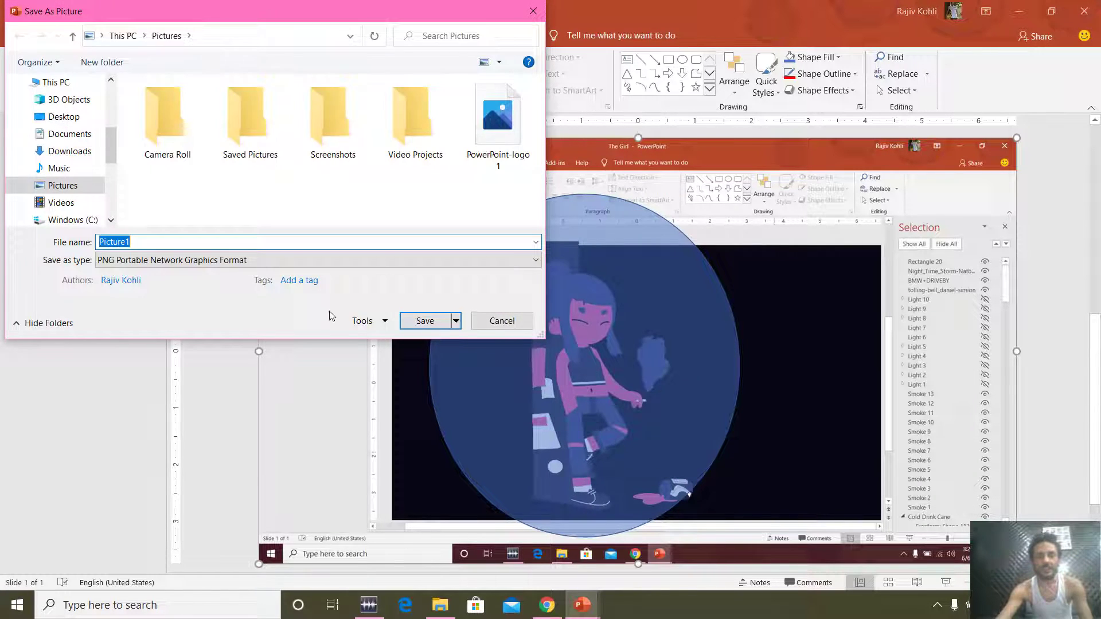
{"action": "left_click", "coordinate": [163, 263]}
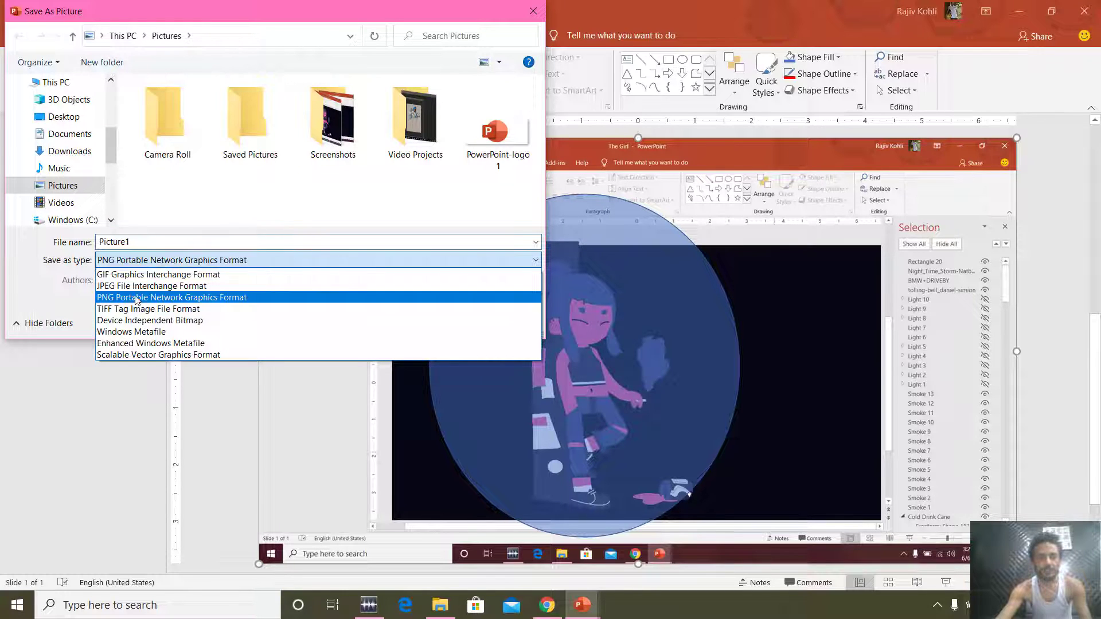
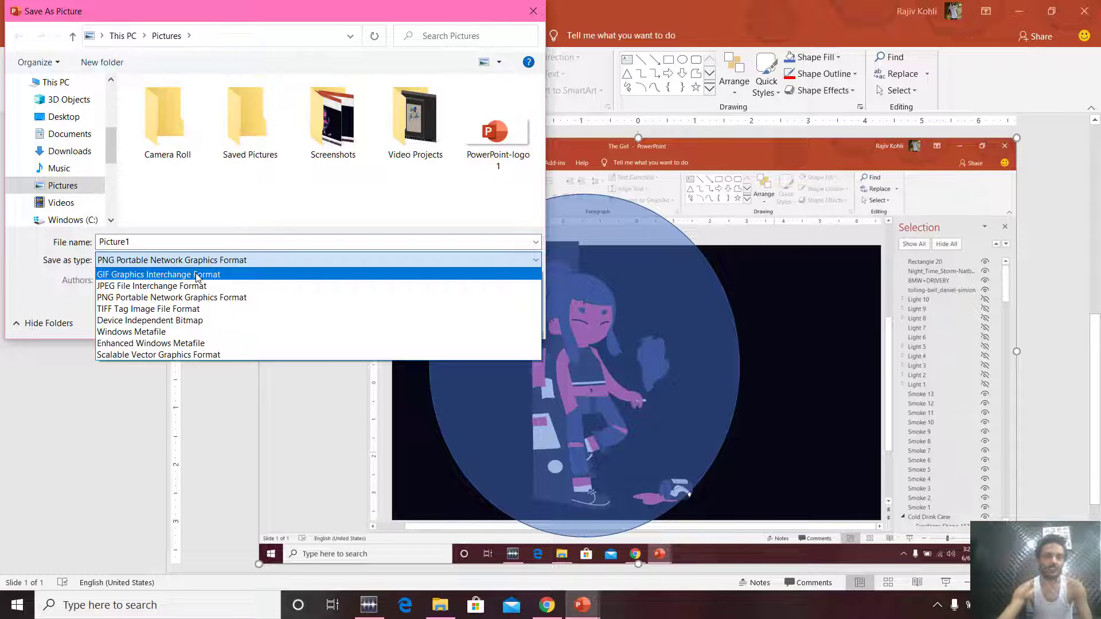
{"action": "left_click", "coordinate": [162, 286]}
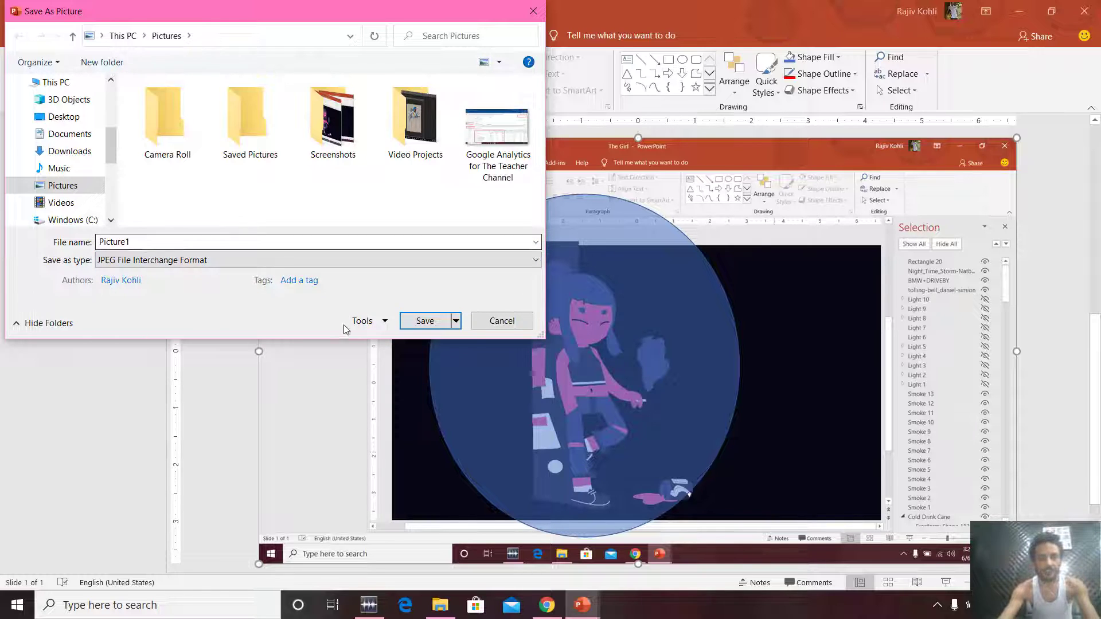
{"action": "left_click", "coordinate": [425, 321]}
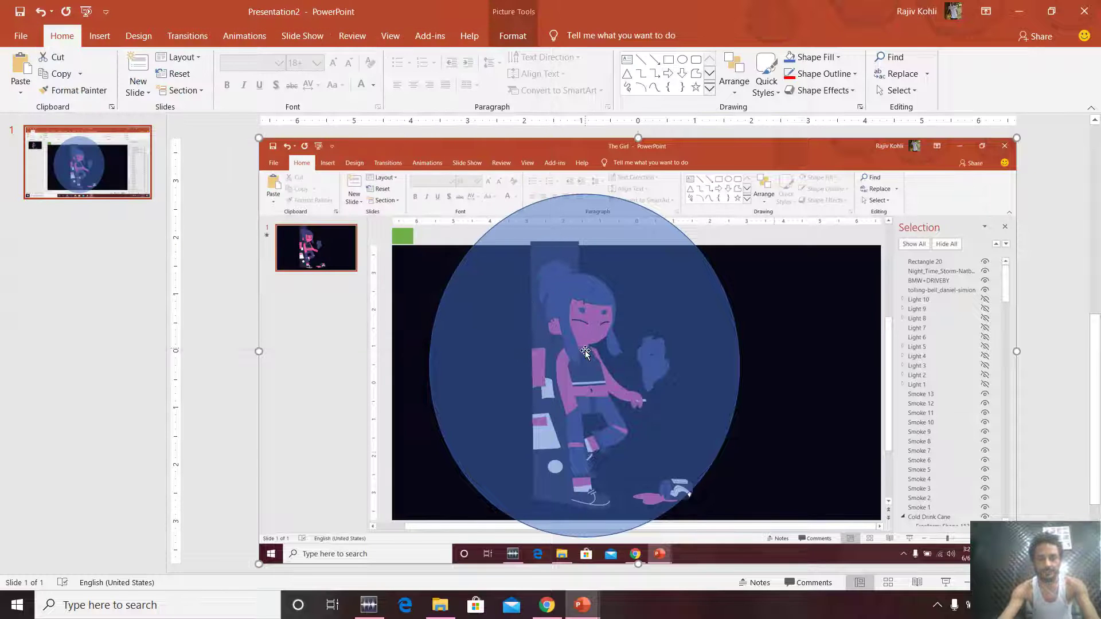
Save the merged picture again in the Pictures folder as a PNG file named Picture2
{"action": "right_click", "coordinate": [397, 201]}
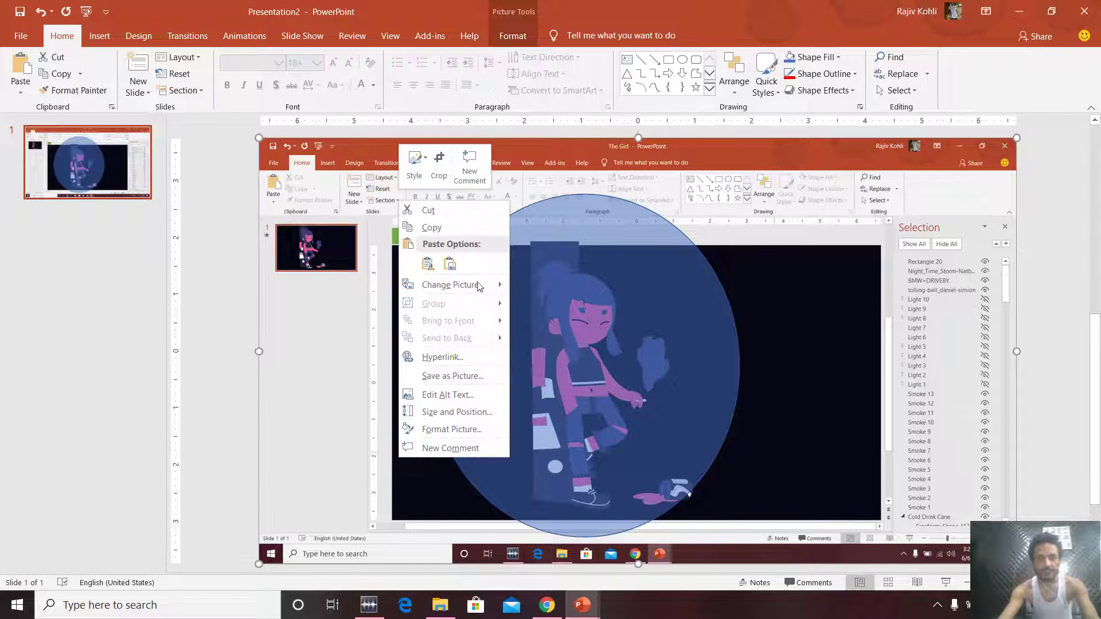
{"action": "left_click", "coordinate": [454, 378]}
{"action": "left_click", "coordinate": [174, 261]}
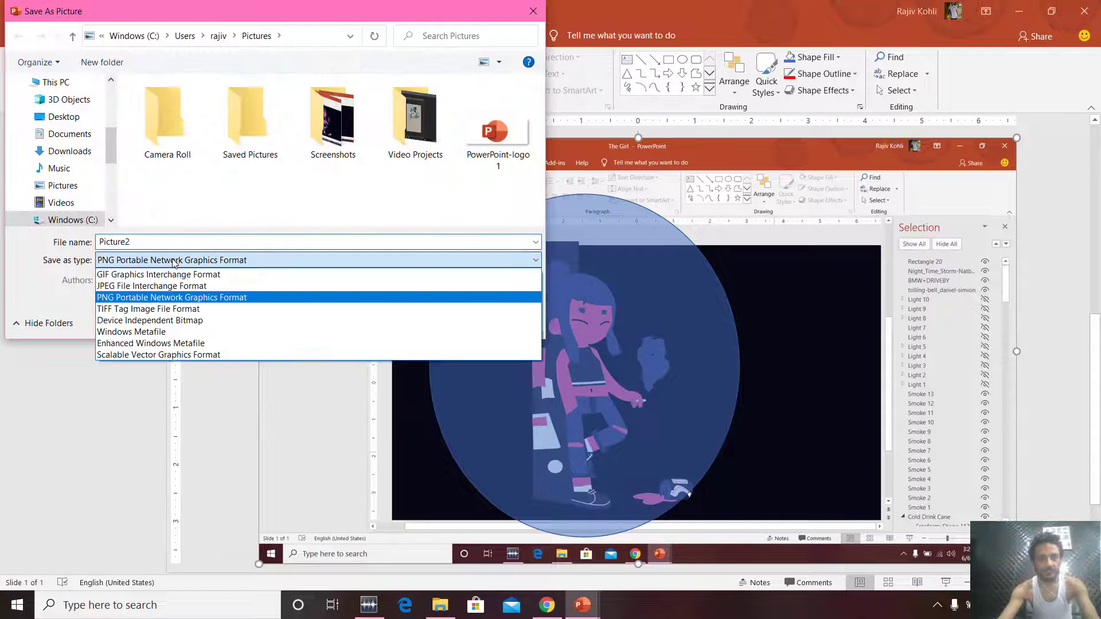
{"action": "left_click", "coordinate": [152, 298]}
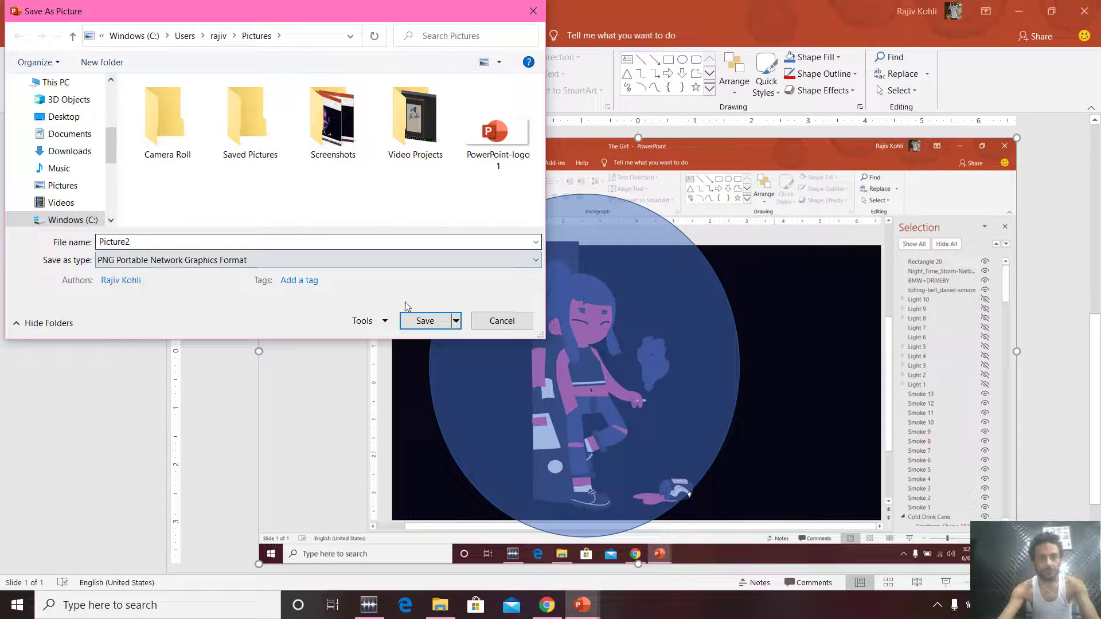
{"action": "left_click", "coordinate": [424, 320]}
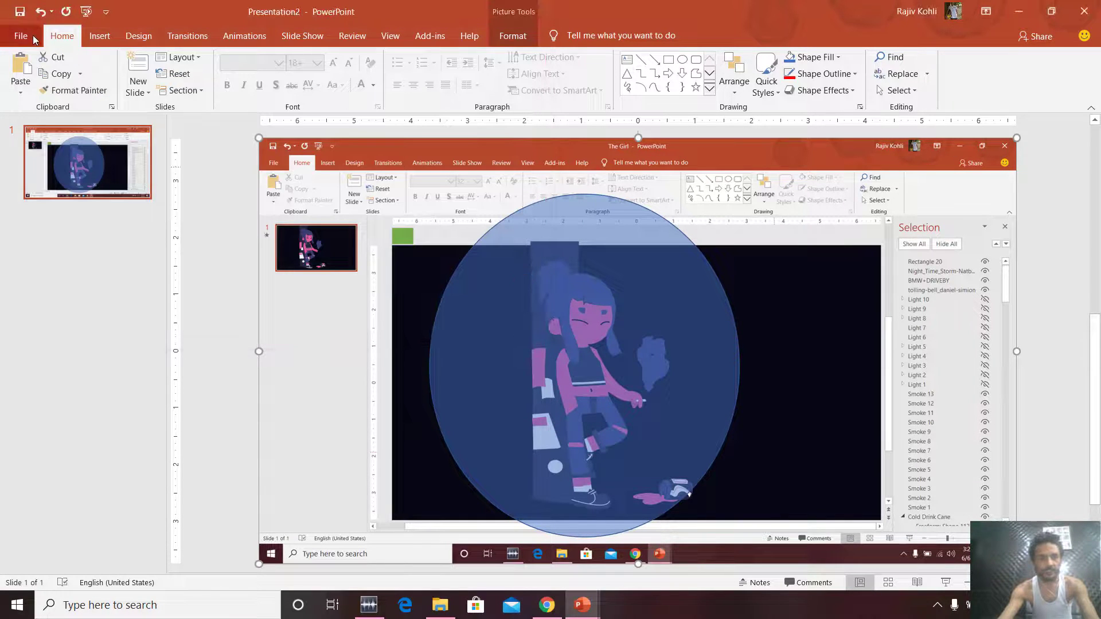
Export the current slide to the Desktop as a JPEG image named Picture3
{"action": "left_click", "coordinate": [32, 38]}
{"action": "left_click", "coordinate": [66, 227]}
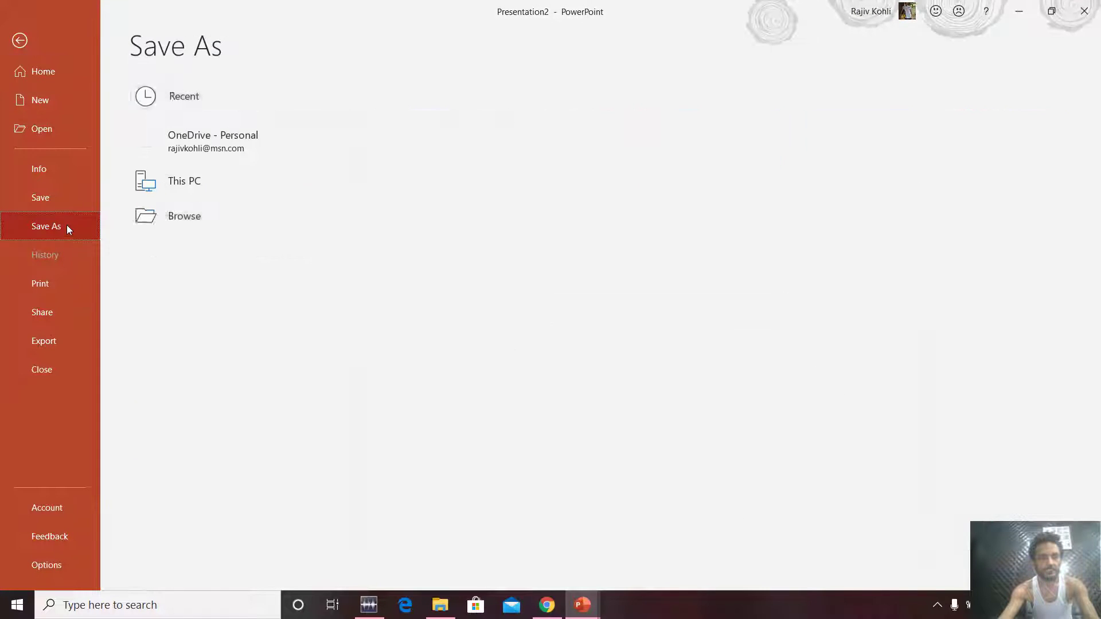
{"action": "left_click", "coordinate": [200, 259]}
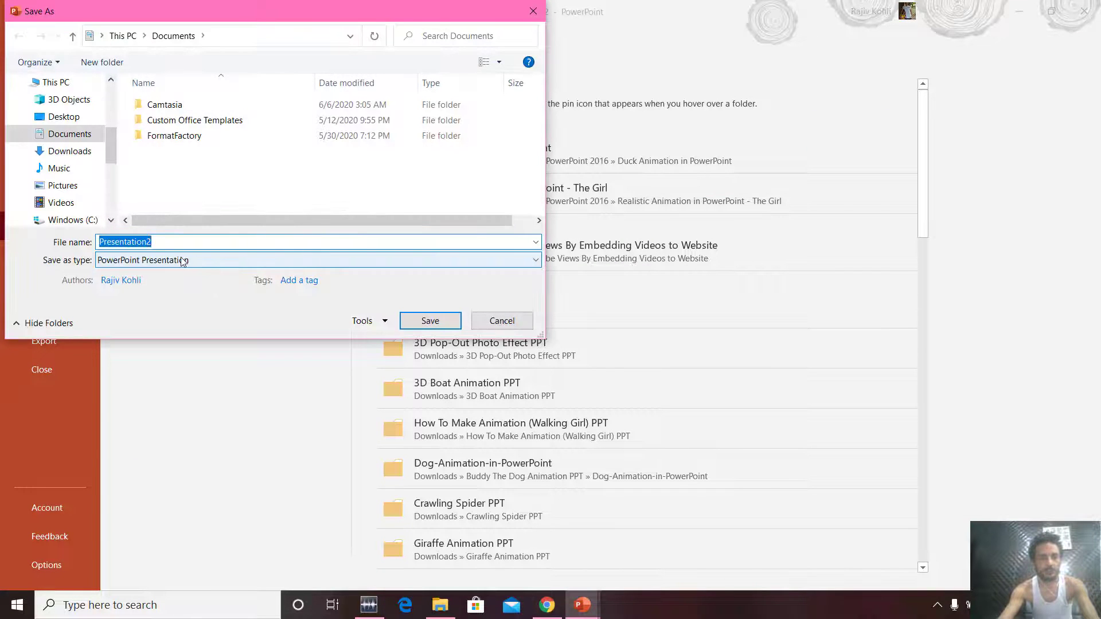
{"action": "left_click", "coordinate": [182, 261]}
{"action": "left_click", "coordinate": [139, 477]}
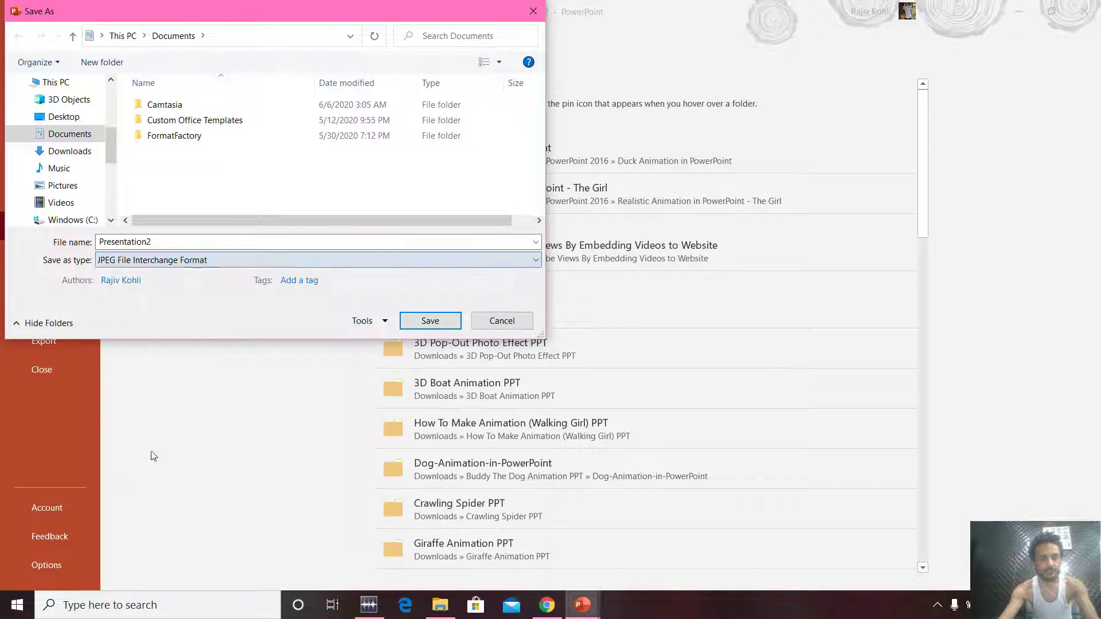
{"action": "double_click", "coordinate": [184, 240]}
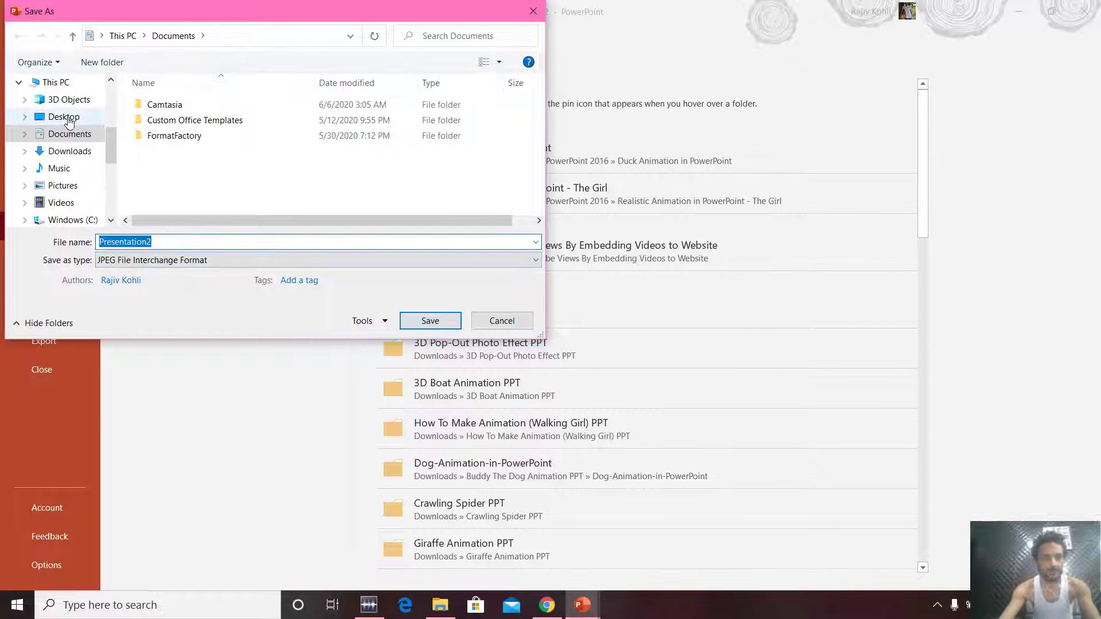
{"action": "left_click", "coordinate": [67, 118]}
{"action": "double_click", "coordinate": [172, 240]}
{"action": "type", "text": "Picture3"}
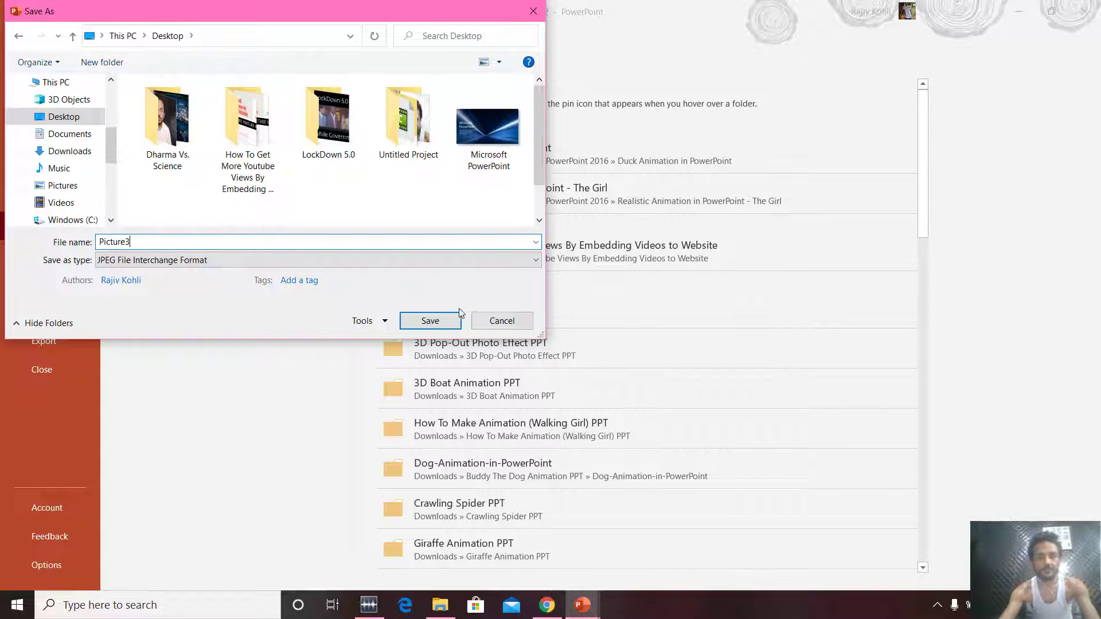
{"action": "left_click", "coordinate": [458, 316]}
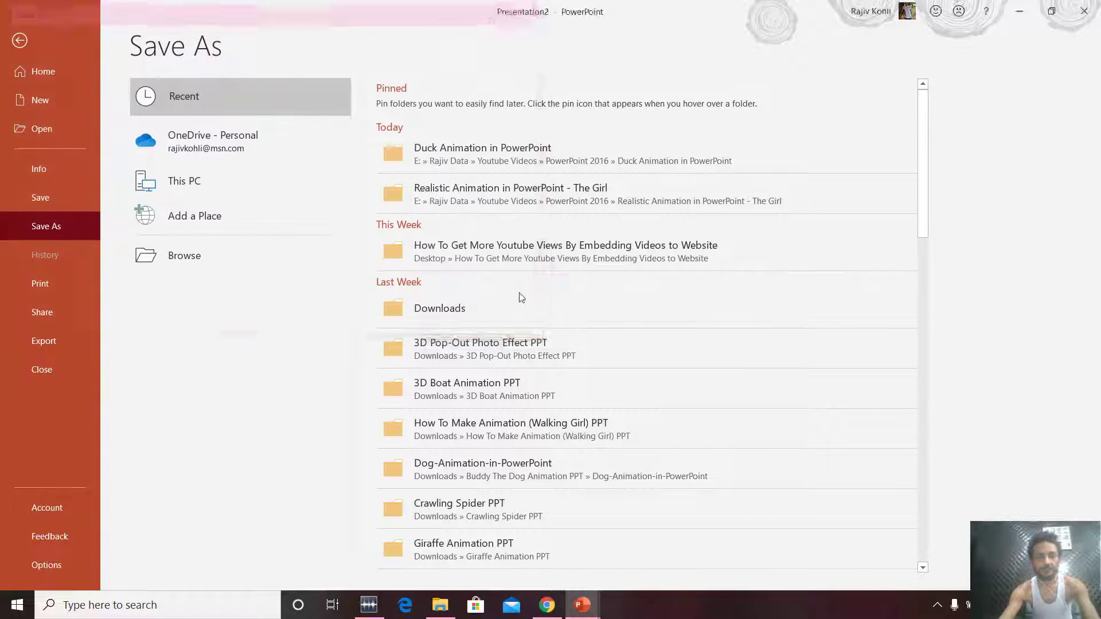
{"action": "left_click", "coordinate": [554, 342]}
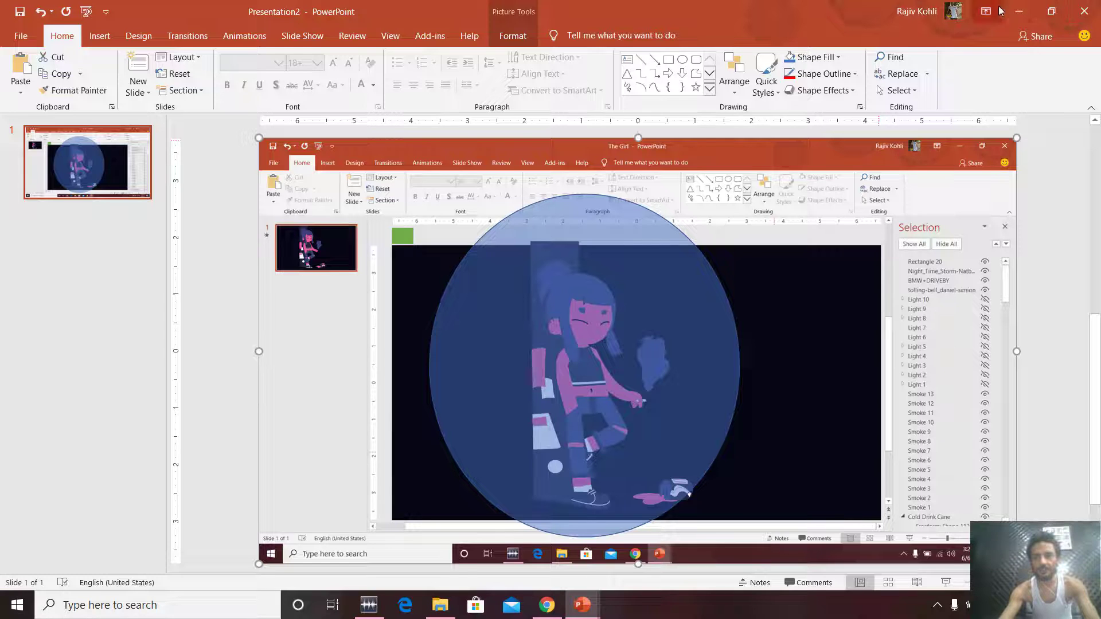
Switch to the Windows desktop and check the image dimensions and file size in the detailed properties of Picture1
{"action": "left_click", "coordinate": [1017, 10]}
{"action": "left_click", "coordinate": [1015, 10]}
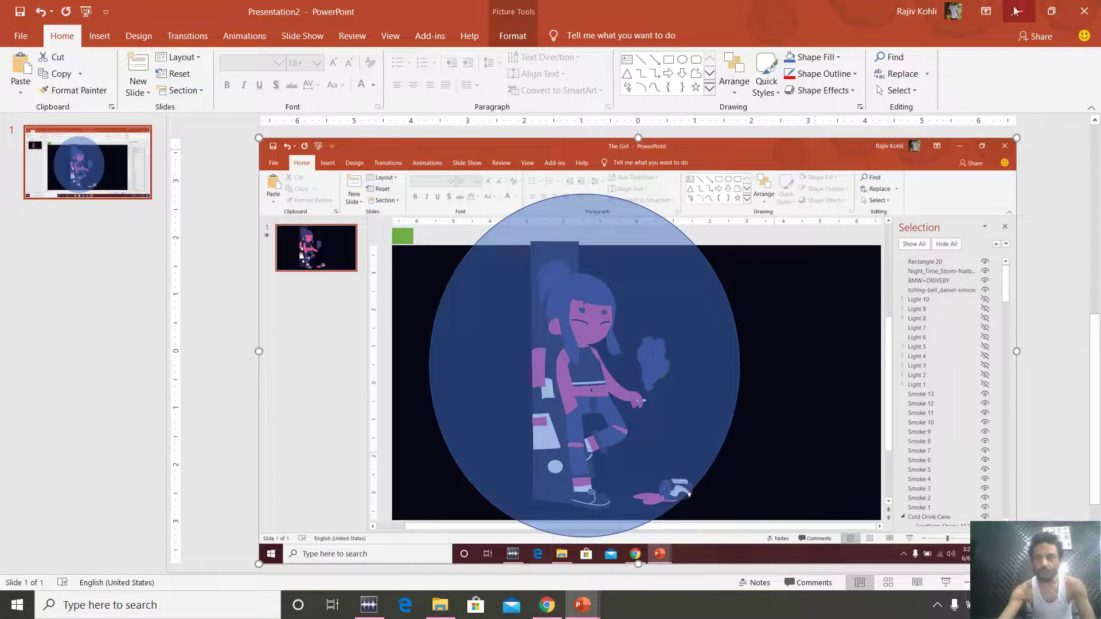
{"action": "left_click", "coordinate": [1016, 11]}
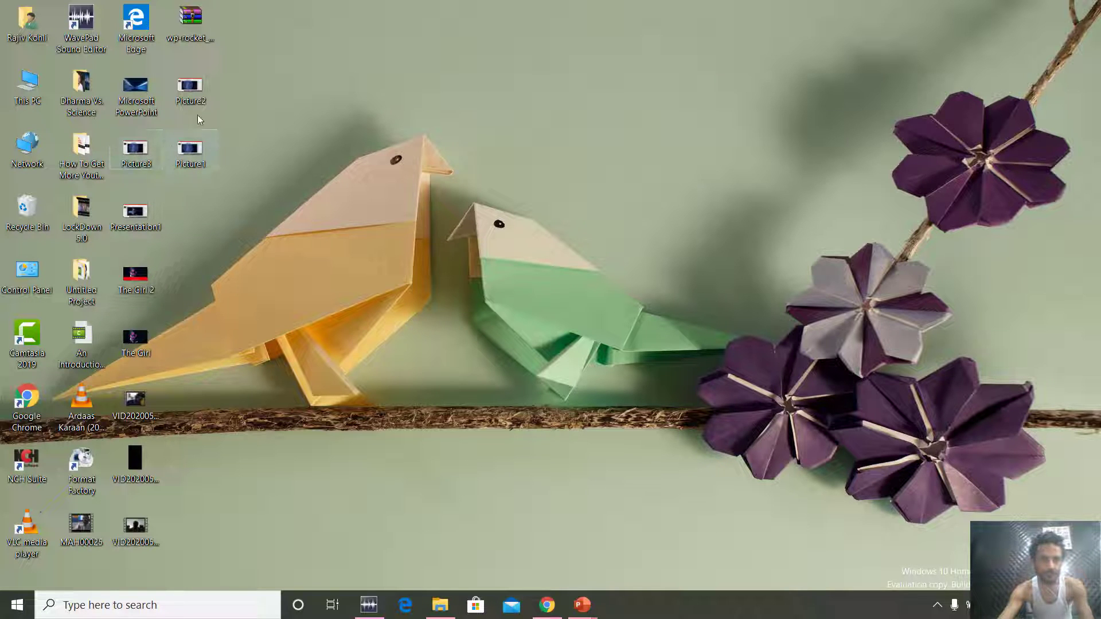
{"action": "right_click", "coordinate": [204, 153]}
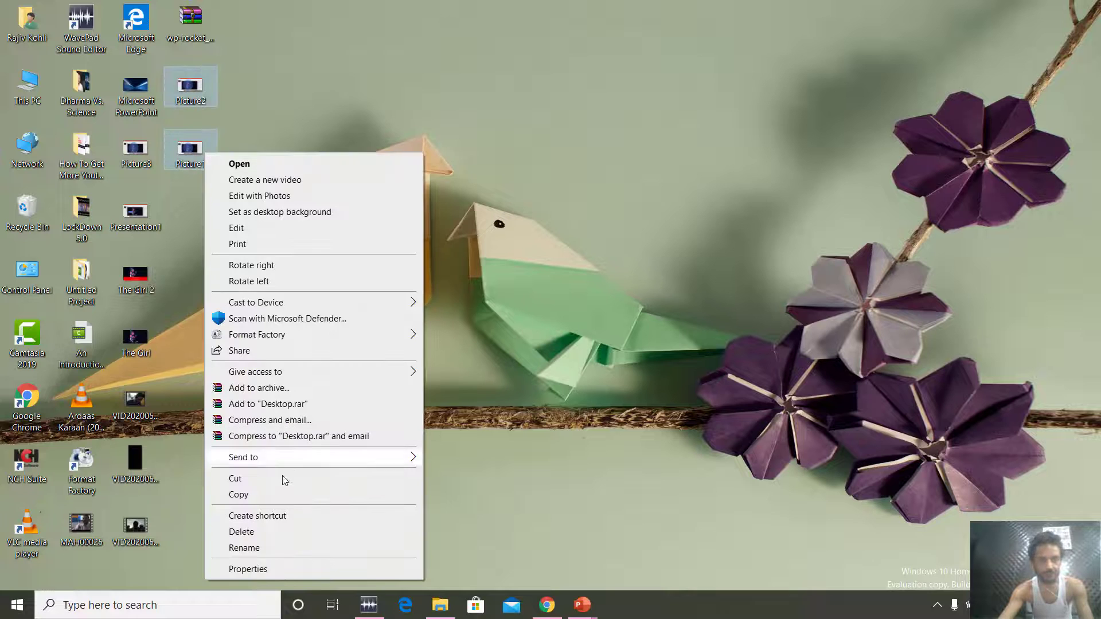
{"action": "left_click", "coordinate": [189, 150]}
{"action": "right_click", "coordinate": [194, 152]}
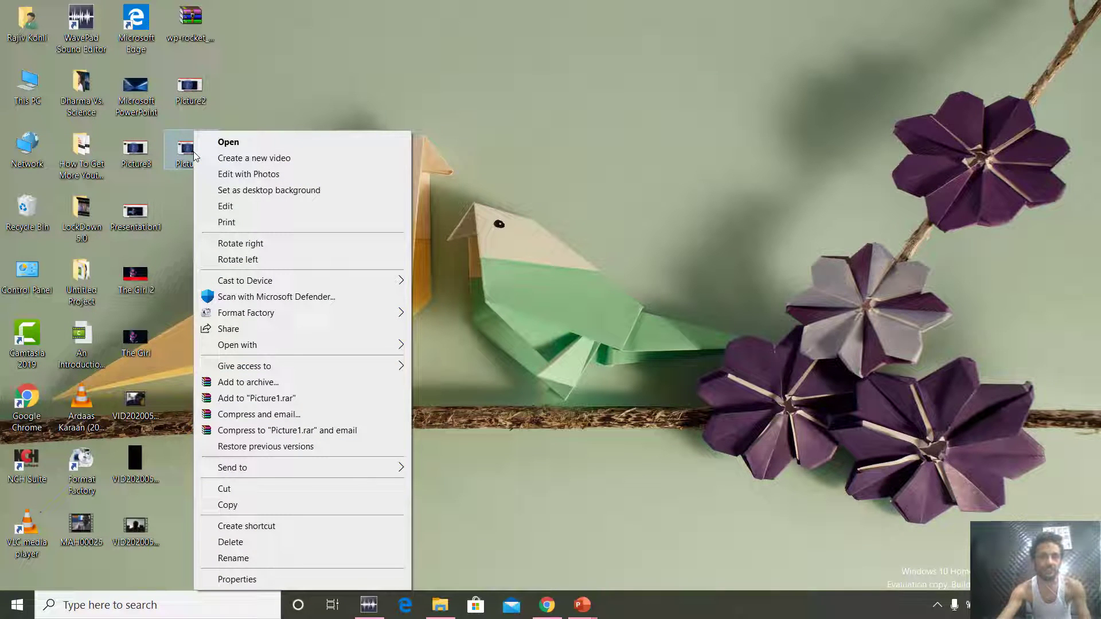
{"action": "left_click", "coordinate": [247, 579]}
{"action": "left_click", "coordinate": [297, 186]}
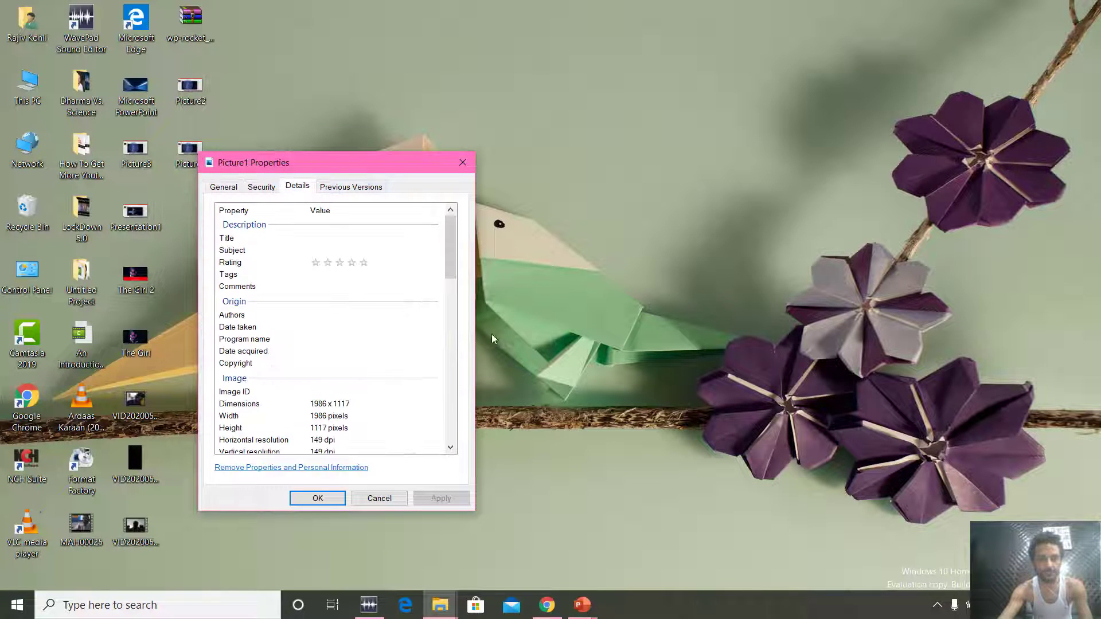
{"action": "left_click_drag", "start_coordinate": [450, 246], "coordinate": [395, 401]}
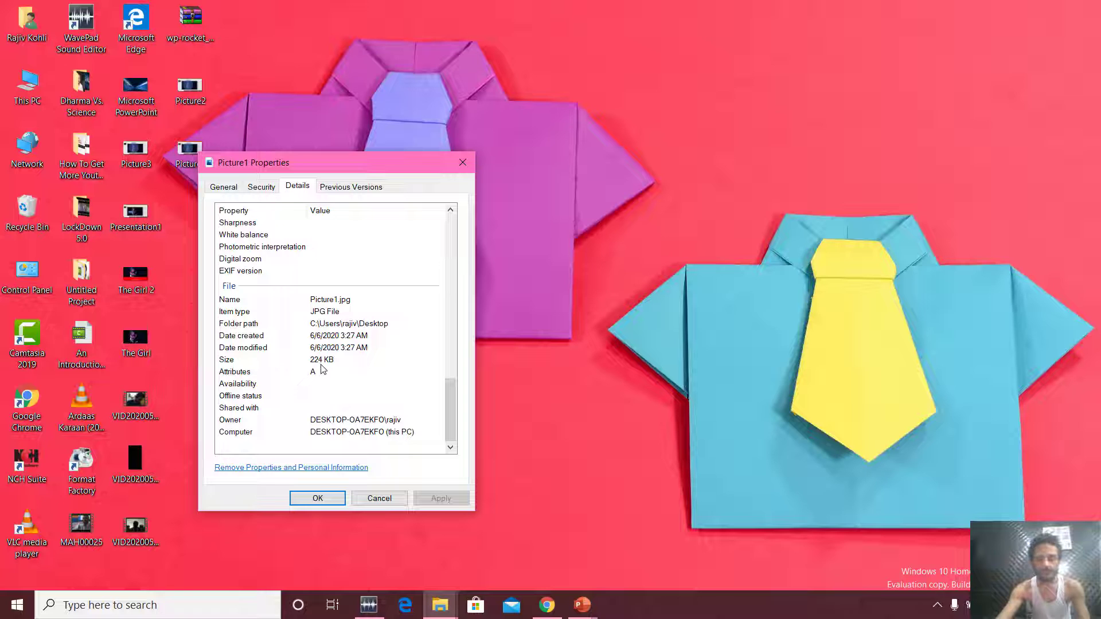
{"action": "left_click", "coordinate": [321, 497]}
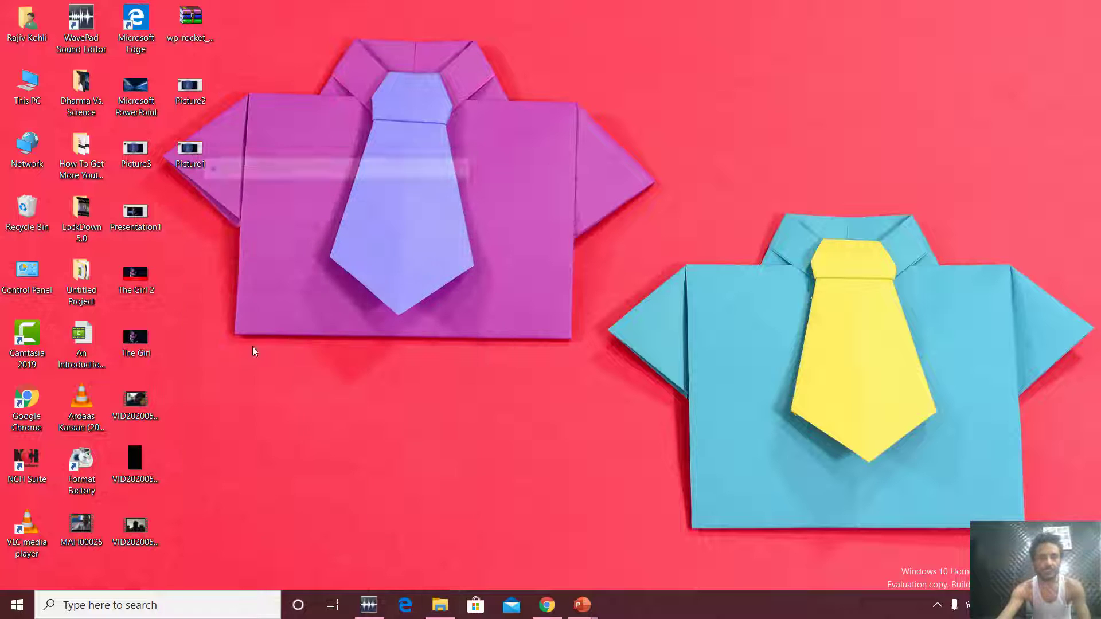
Check the pixel dimensions and file size of Picture2 in its detailed file properties
{"action": "right_click", "coordinate": [190, 91]}
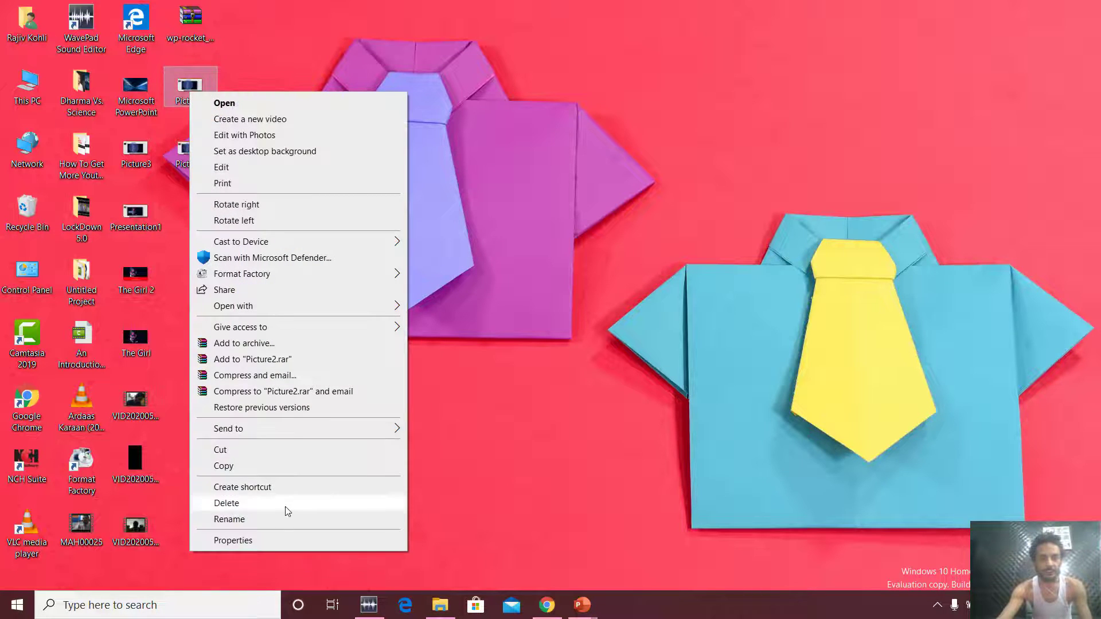
{"action": "left_click", "coordinate": [278, 545]}
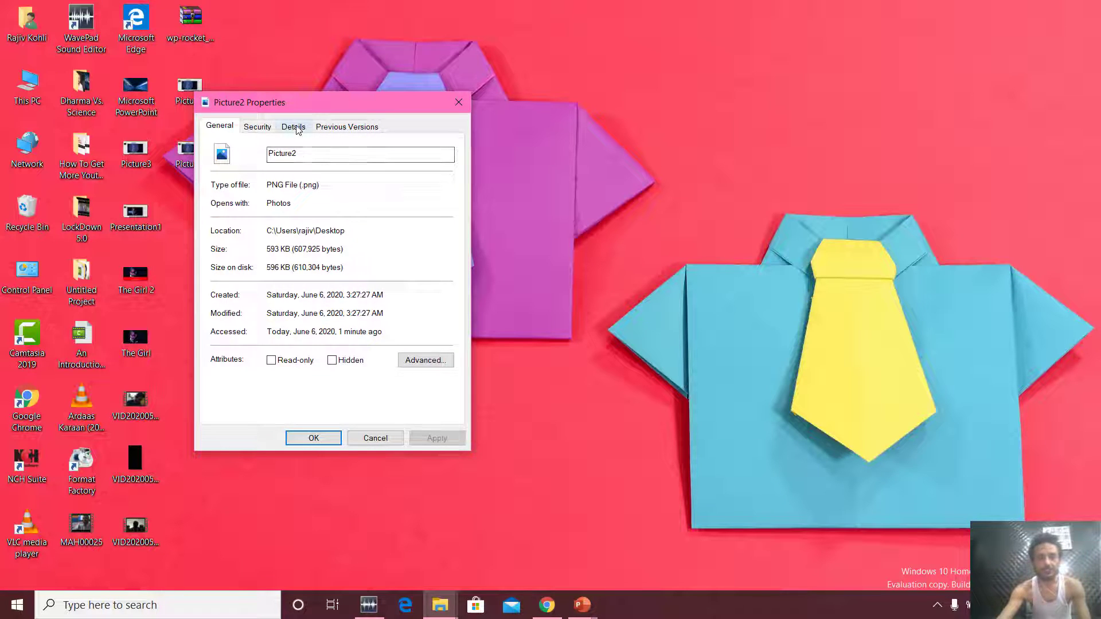
{"action": "left_click", "coordinate": [294, 126]}
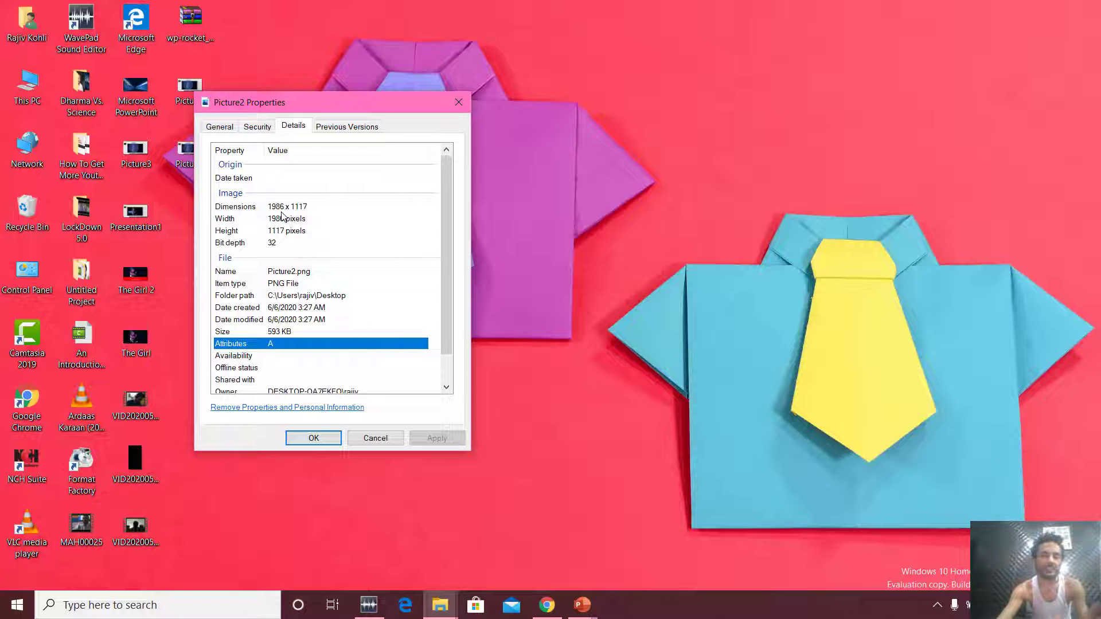
{"action": "scroll", "coordinate": [445, 243], "scroll_direction": "down", "scroll_amount": 1}
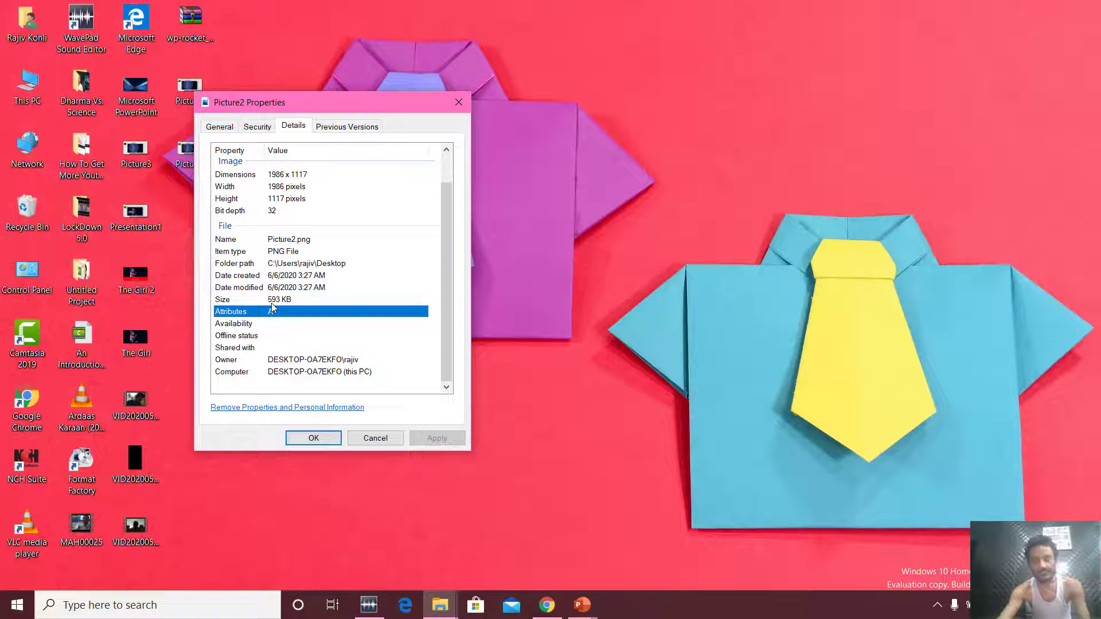
{"action": "left_click", "coordinate": [377, 439]}
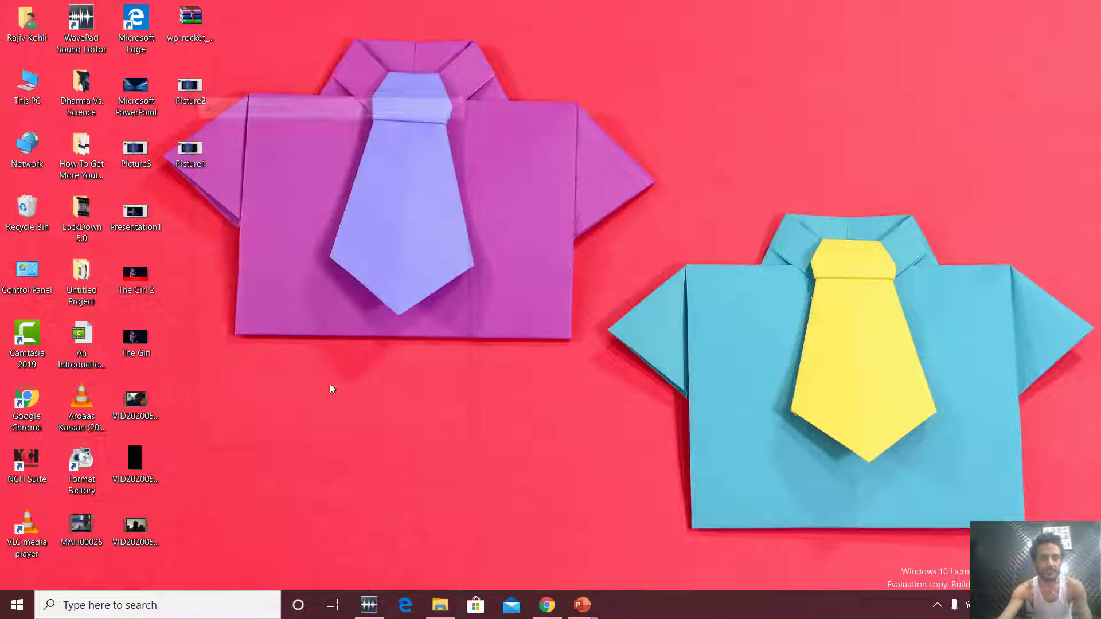
Inspect the detailed file properties of Picture3 for its dimensions, resolution and file size
{"action": "right_click", "coordinate": [145, 165]}
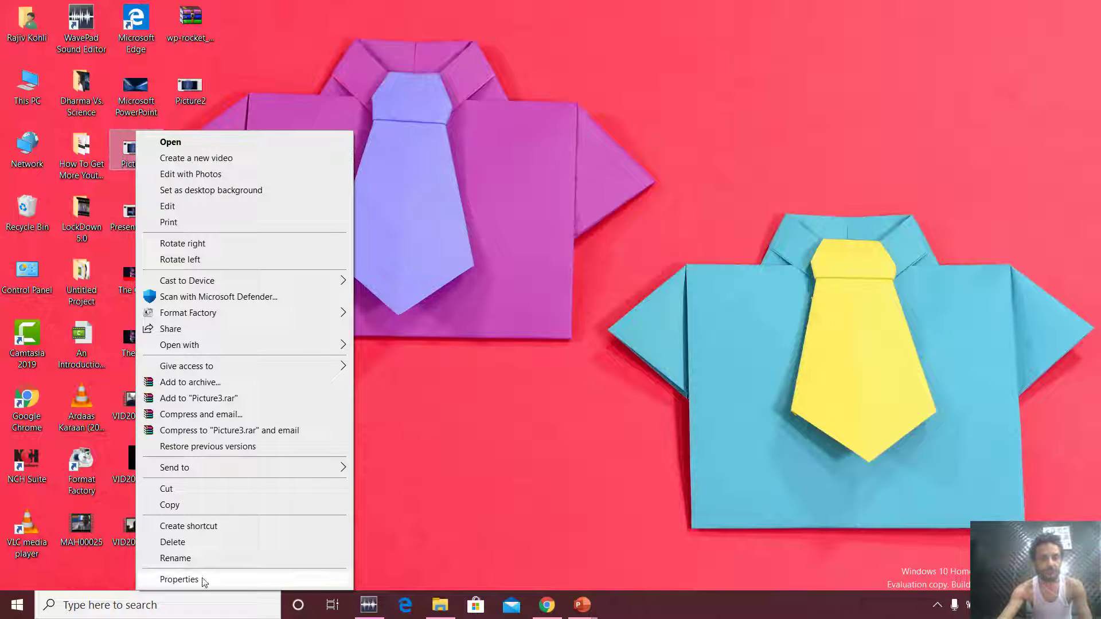
{"action": "left_click", "coordinate": [179, 580]}
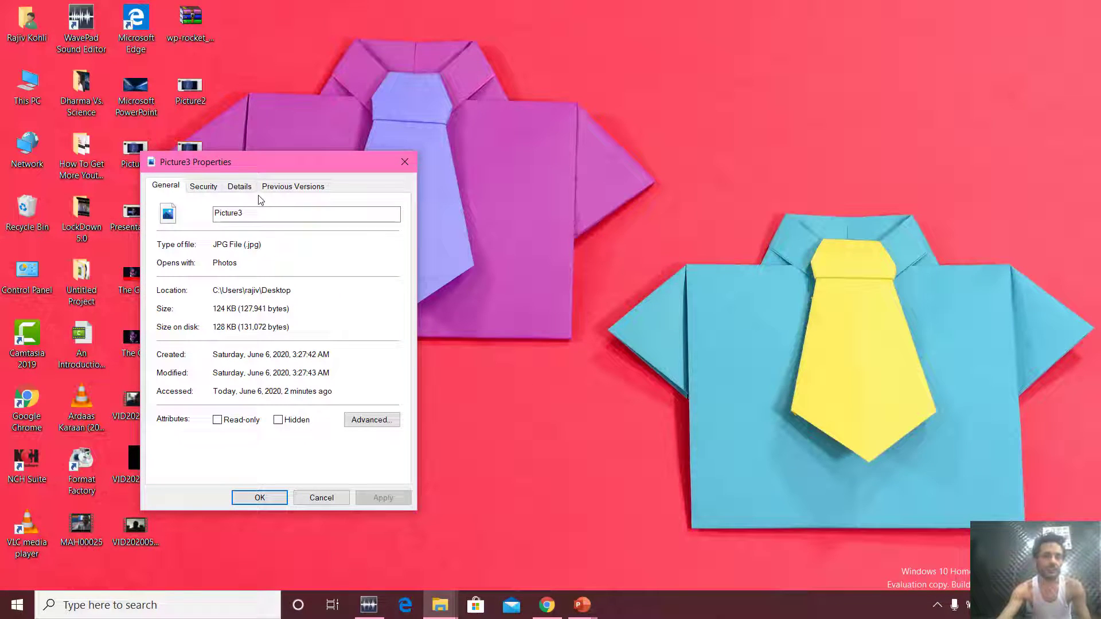
{"action": "left_click", "coordinate": [242, 187]}
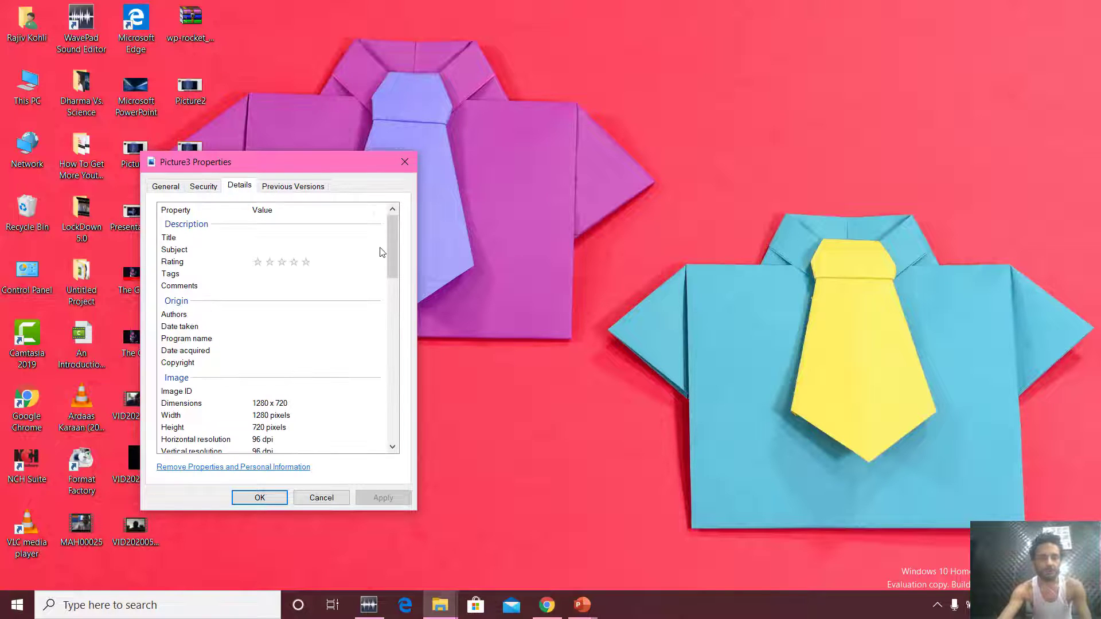
{"action": "left_click_drag", "start_coordinate": [393, 243], "coordinate": [393, 277]}
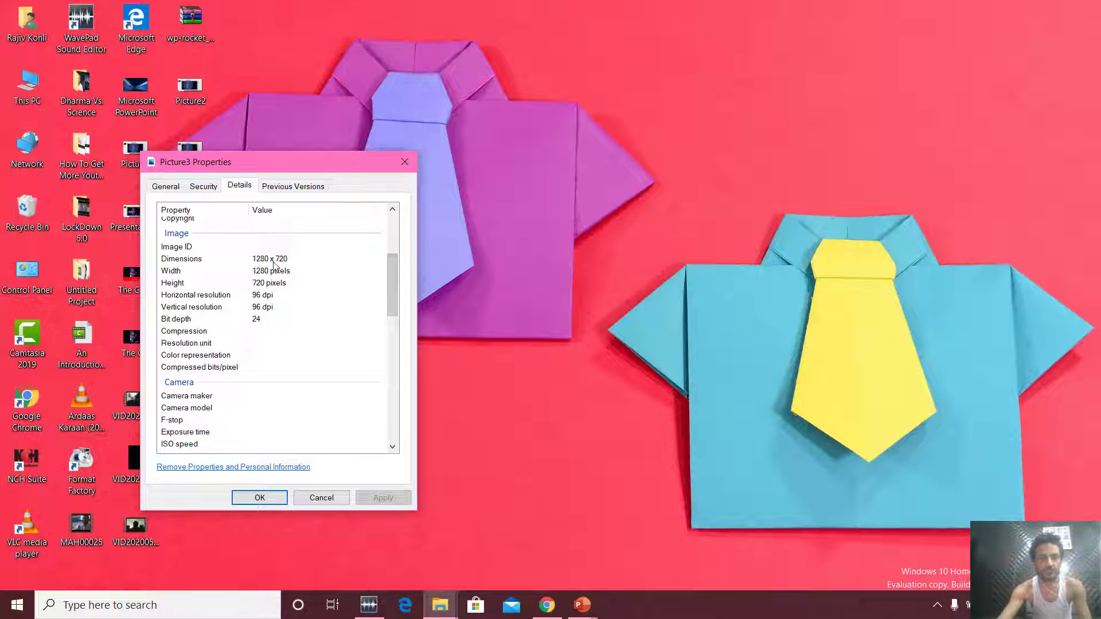
{"action": "left_click_drag", "start_coordinate": [396, 278], "coordinate": [388, 408]}
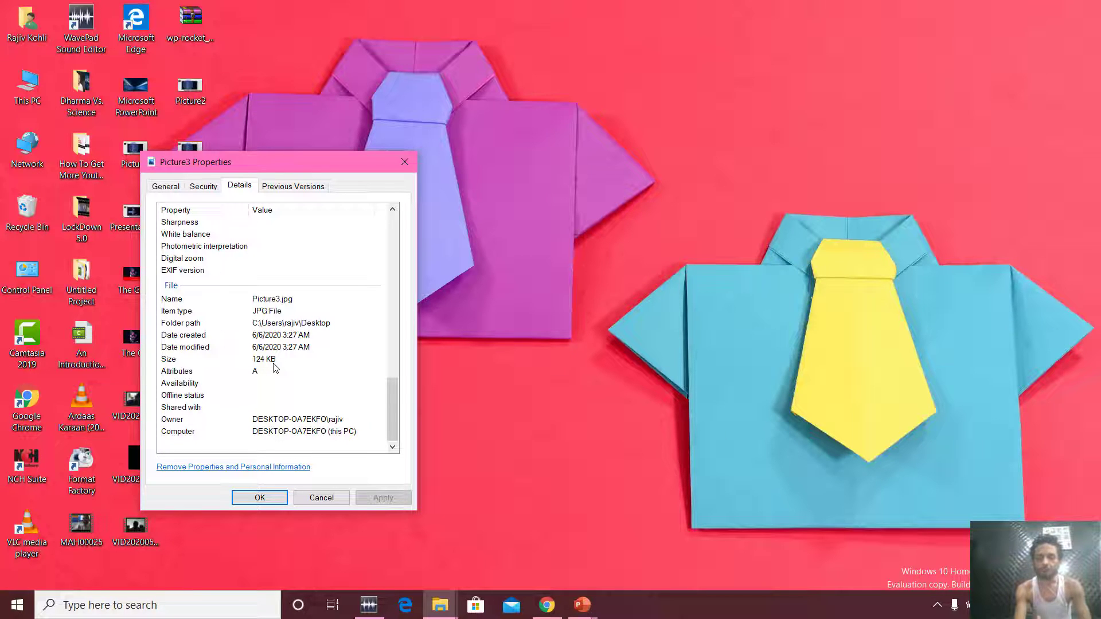
{"action": "left_click", "coordinate": [320, 497]}
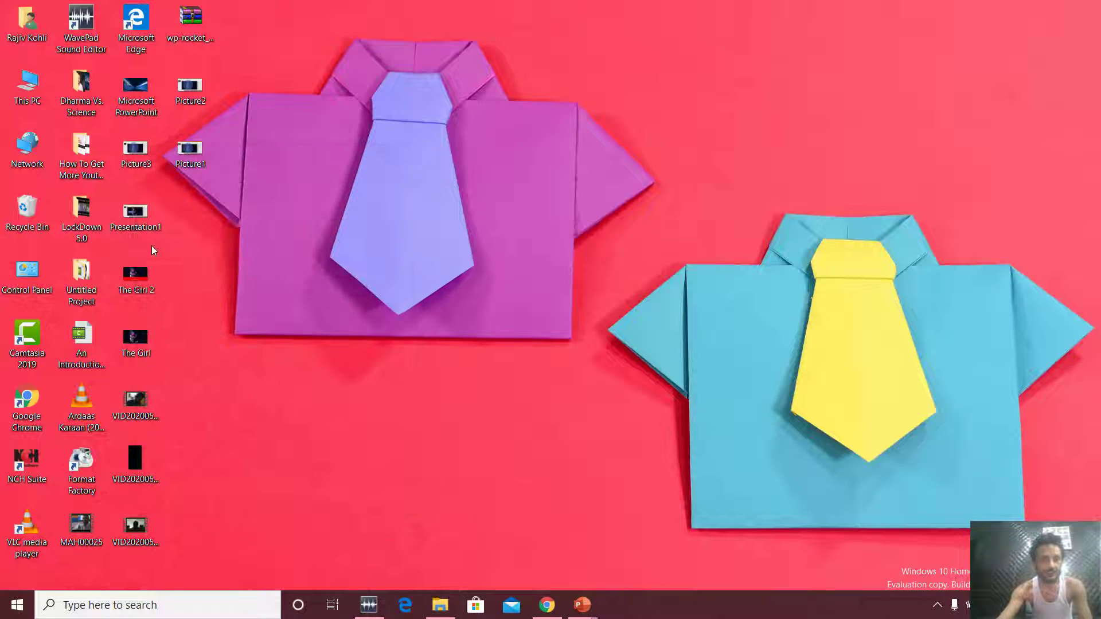
Look up the file size of the image The Girl in its detailed properties and close them
{"action": "right_click", "coordinate": [141, 348]}
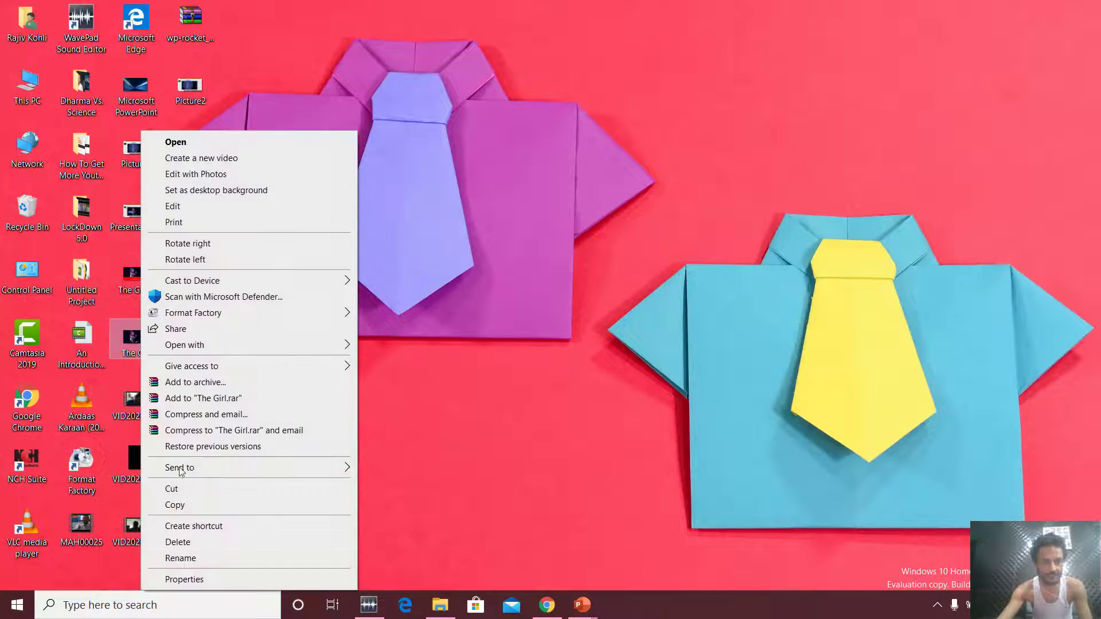
{"action": "left_click", "coordinate": [199, 580]}
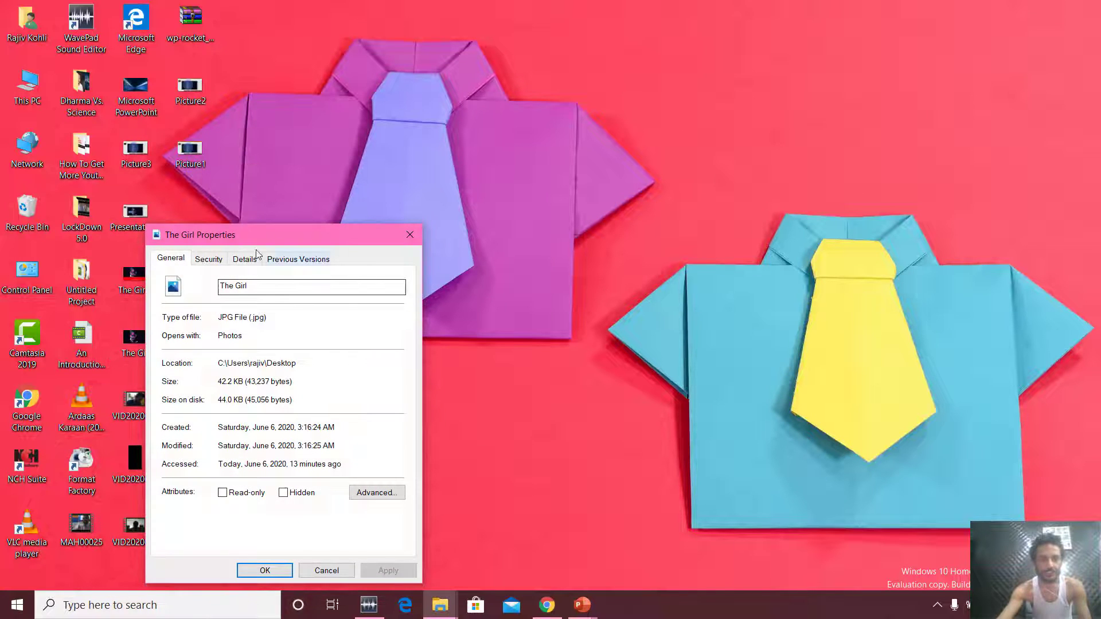
{"action": "left_click", "coordinate": [244, 258]}
{"action": "left_click_drag", "start_coordinate": [400, 302], "coordinate": [405, 490]}
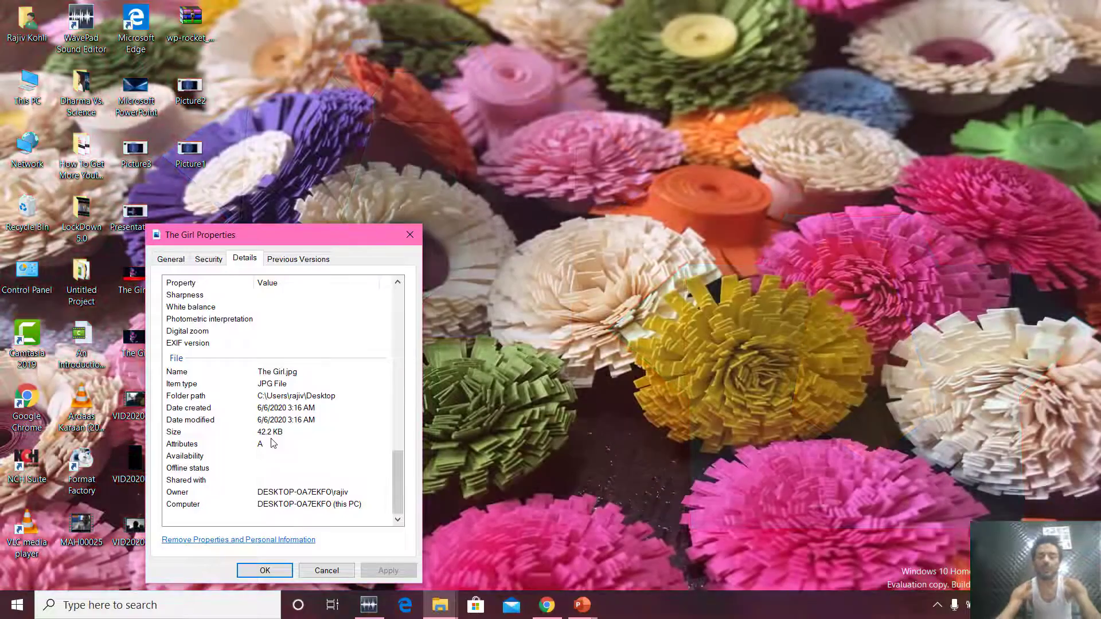
{"action": "left_click", "coordinate": [264, 569]}
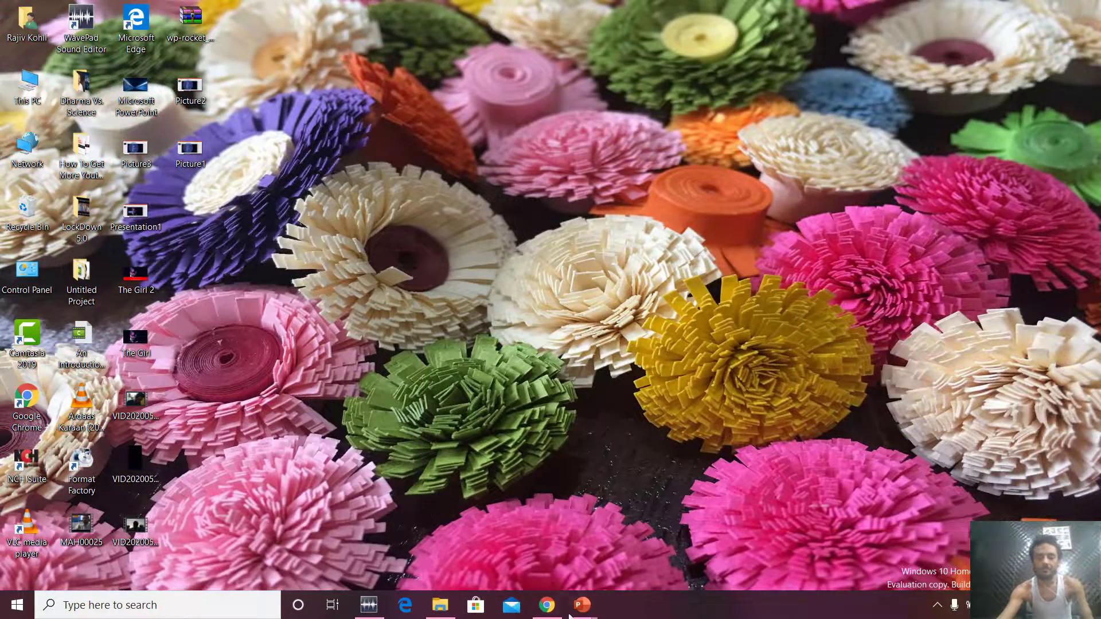
Switch back to Presentation2 in PowerPoint and start saving a copy with JPEG File Interchange Format as the file type
{"action": "mouse_move", "coordinate": [582, 606]}
{"action": "left_click", "coordinate": [861, 544]}
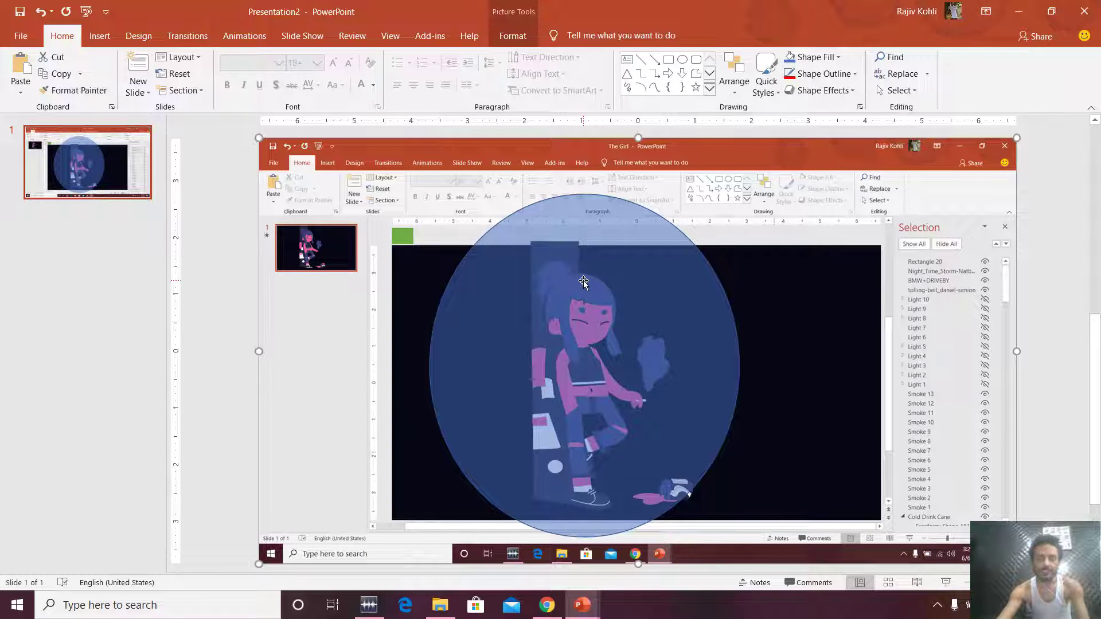
{"action": "left_click", "coordinate": [29, 39]}
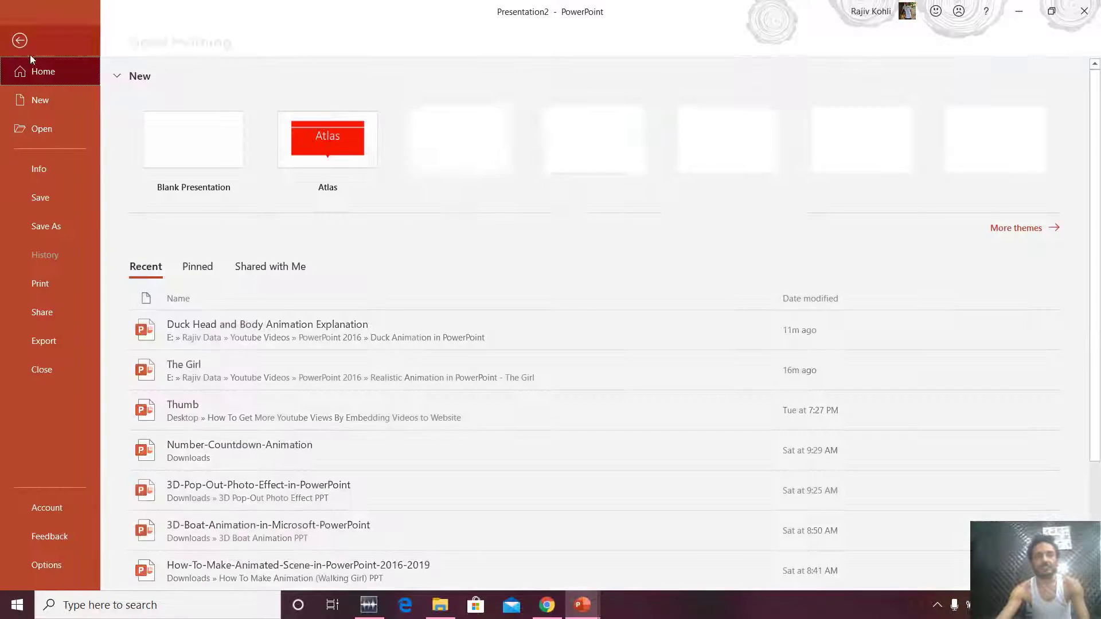
{"action": "left_click", "coordinate": [49, 228]}
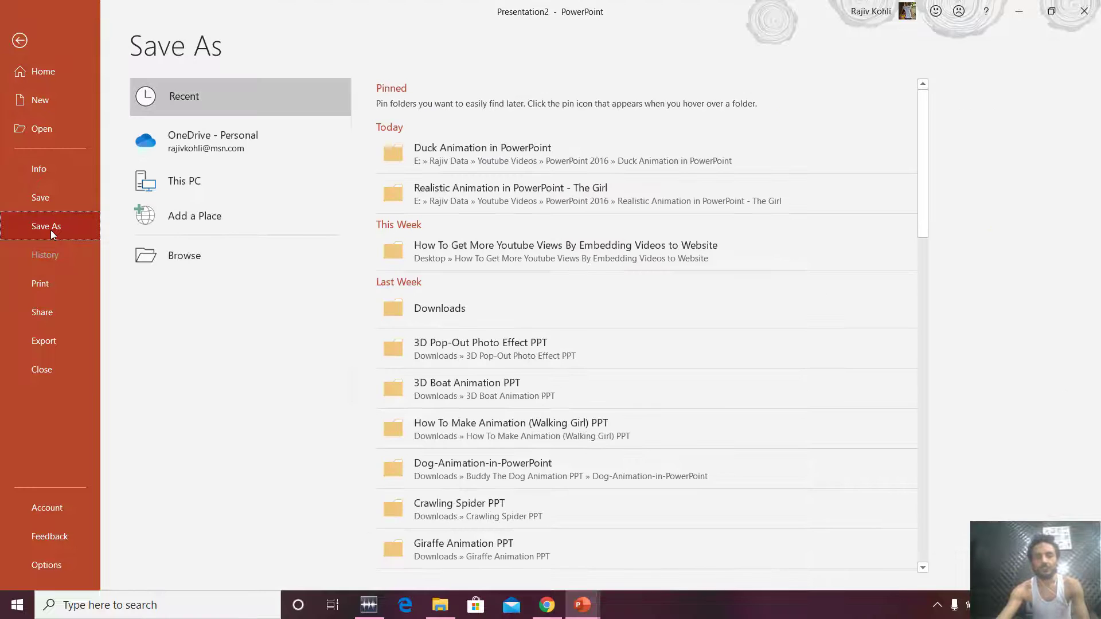
{"action": "left_click", "coordinate": [215, 259]}
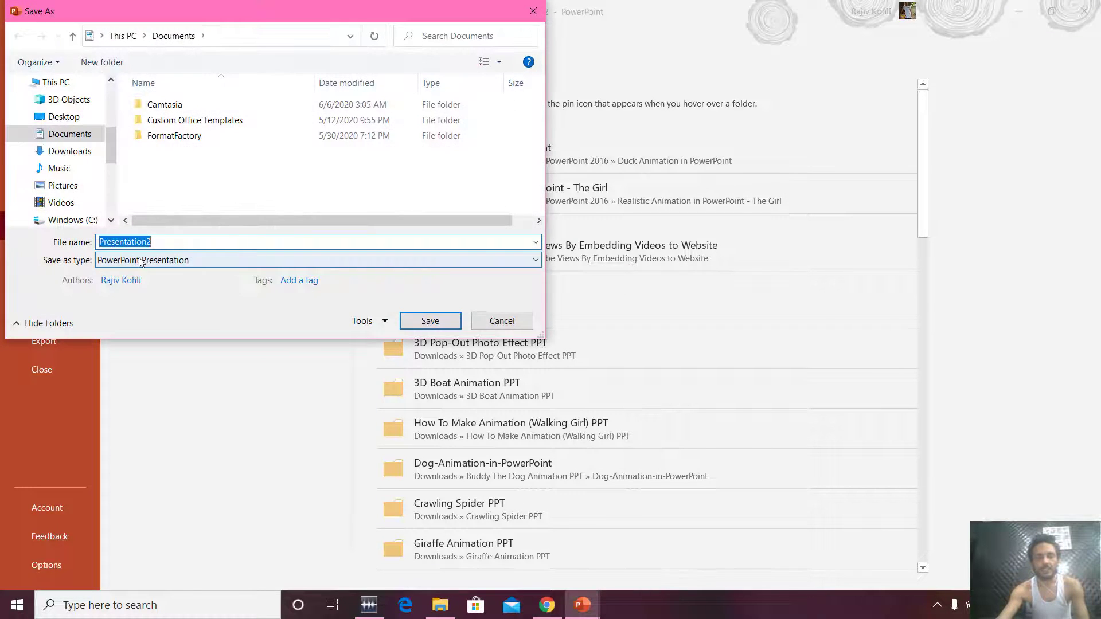
{"action": "left_click", "coordinate": [215, 260]}
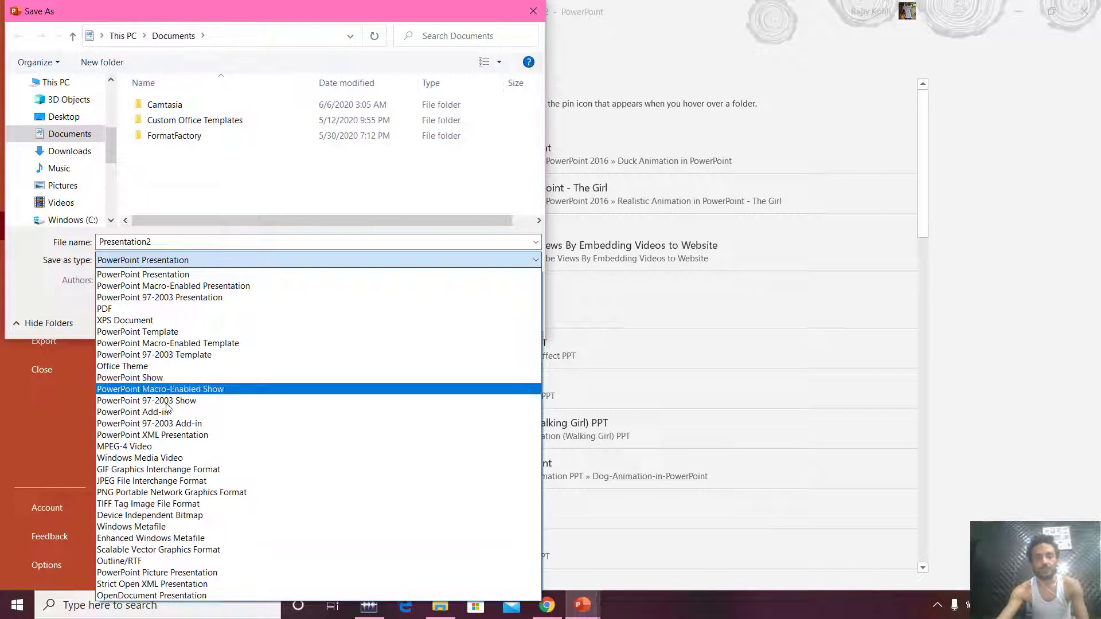
{"action": "left_click", "coordinate": [152, 481]}
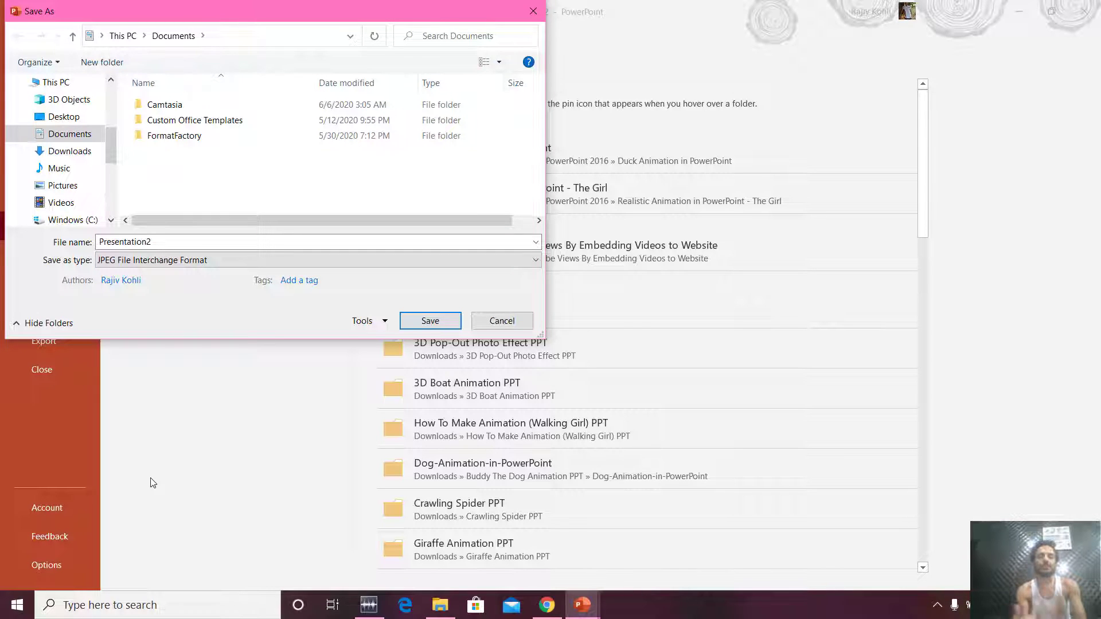